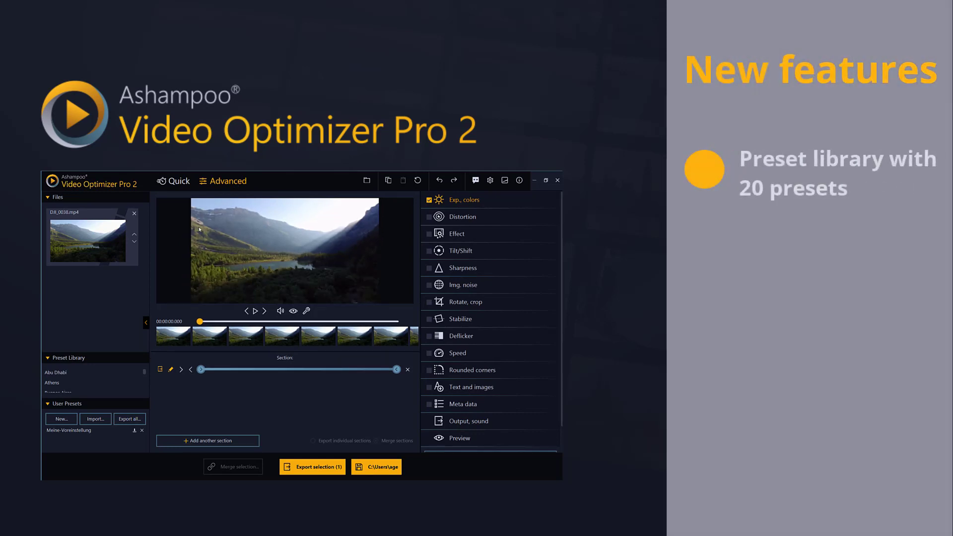
# Try the Abu Dhabi and Athens presets from the Preset Library on the clip.
pyautogui.moveTo(75, 372)
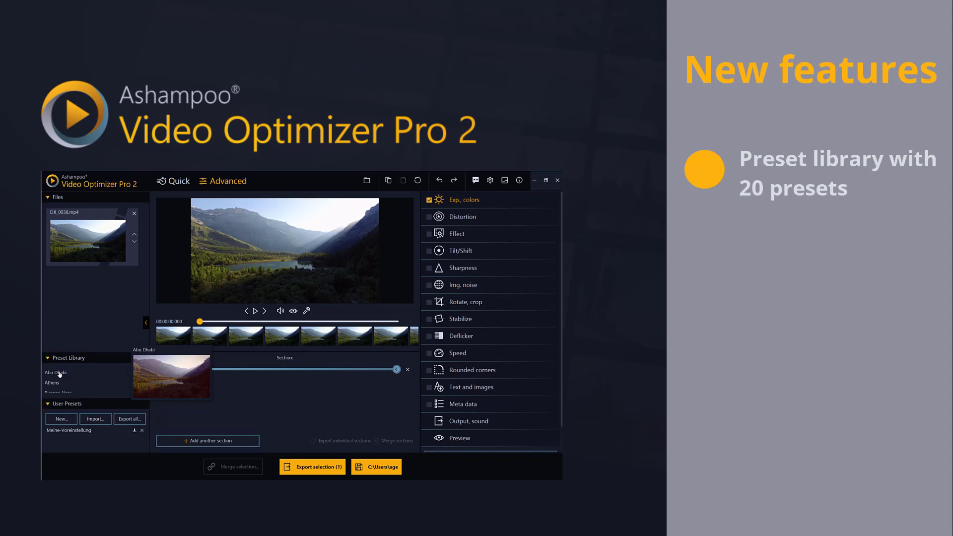
pyautogui.click(59, 373)
pyautogui.scroll(-1, 53, 372)
pyautogui.click(54, 371)
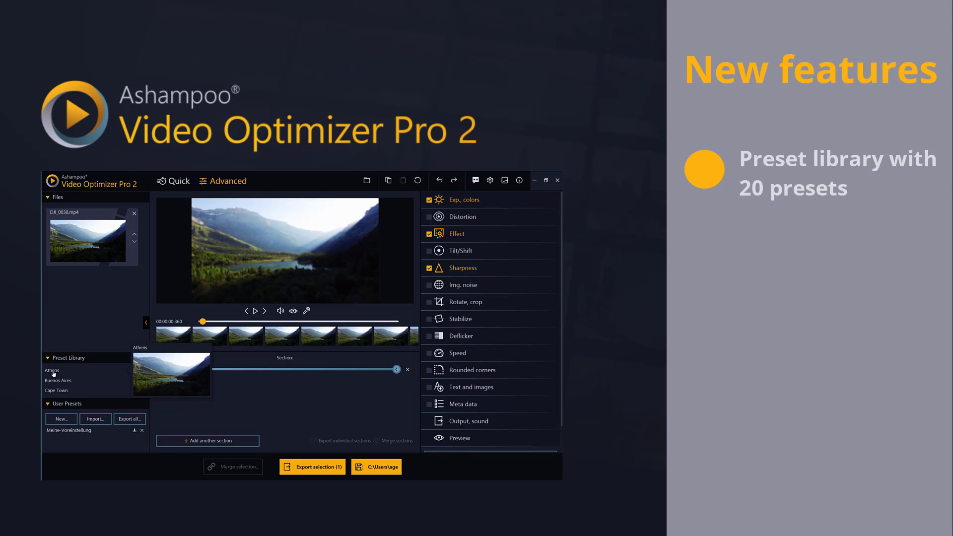
# Apply a warm-tinted preset further down the list and play the clip to preview it.
pyautogui.scroll(-4, 59, 379)
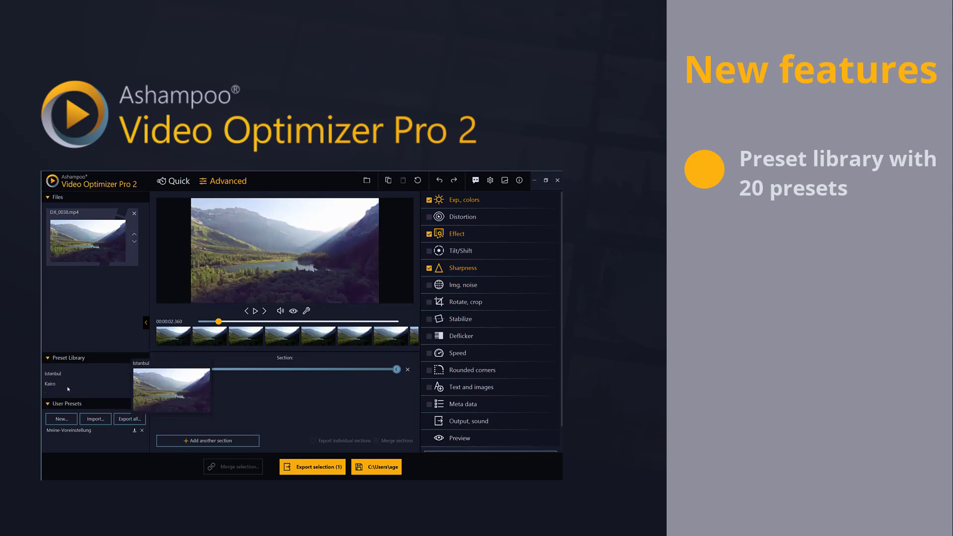
pyautogui.scroll(-4, 68, 389)
pyautogui.click(68, 389)
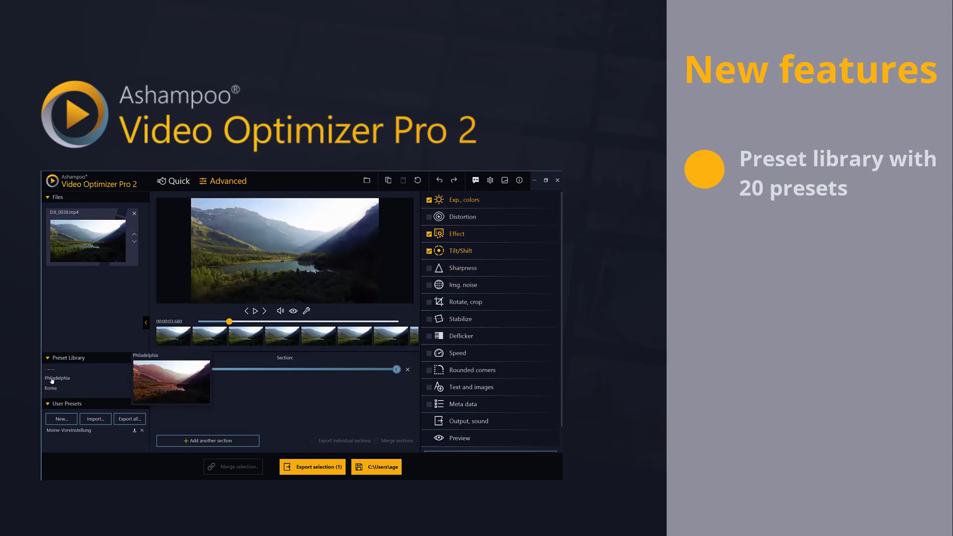
pyautogui.click(255, 311)
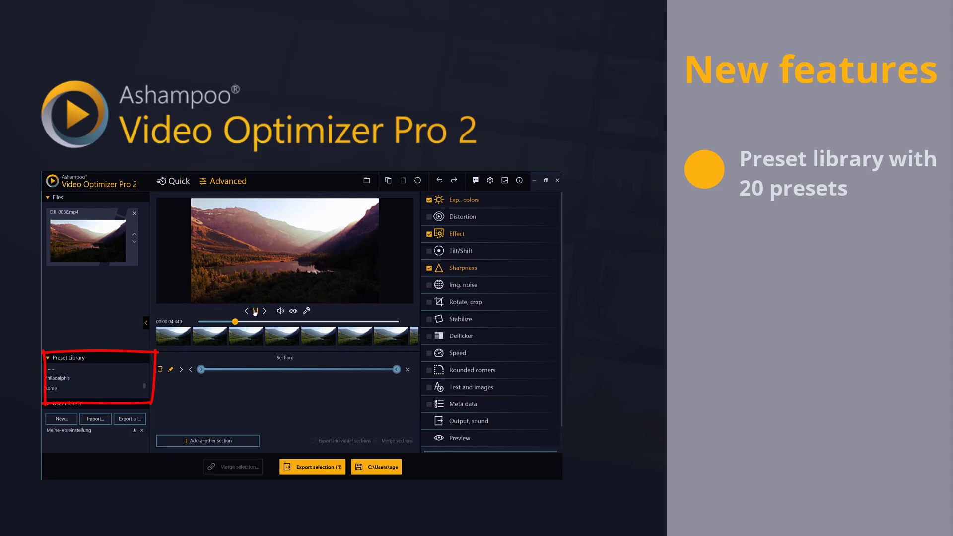
pyautogui.scroll(-2, 102, 389)
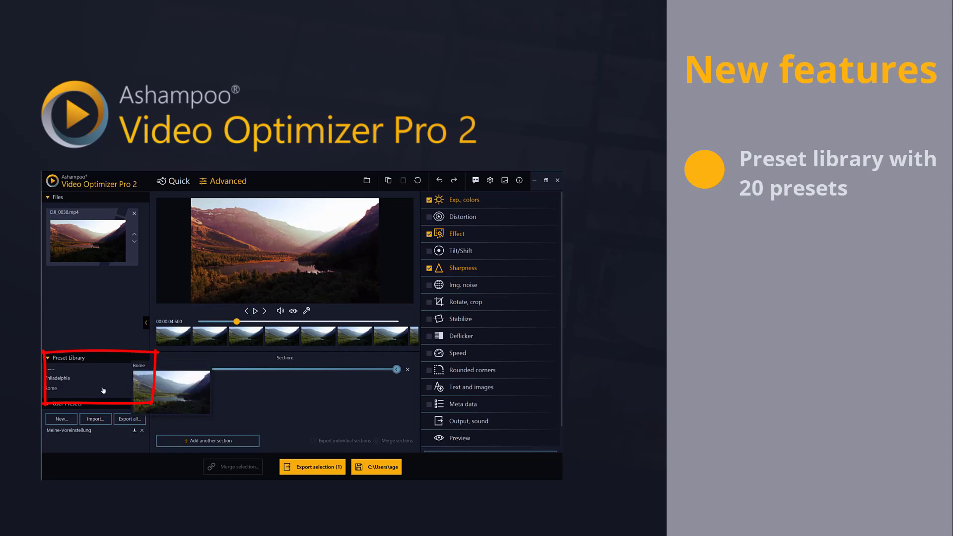
# Apply a tilt-shift preset and enable blue rounded corners on the video.
pyautogui.click(102, 389)
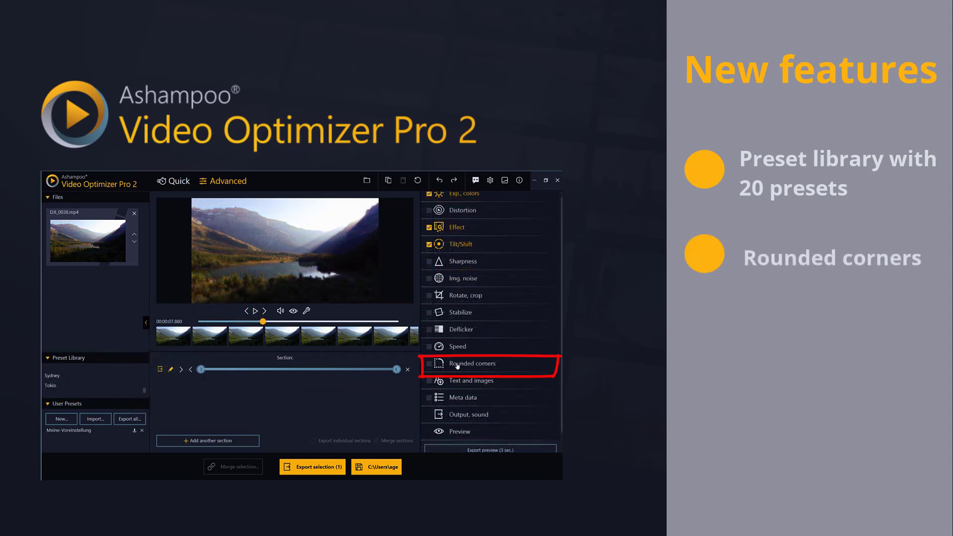
pyautogui.click(457, 365)
pyautogui.click(434, 366)
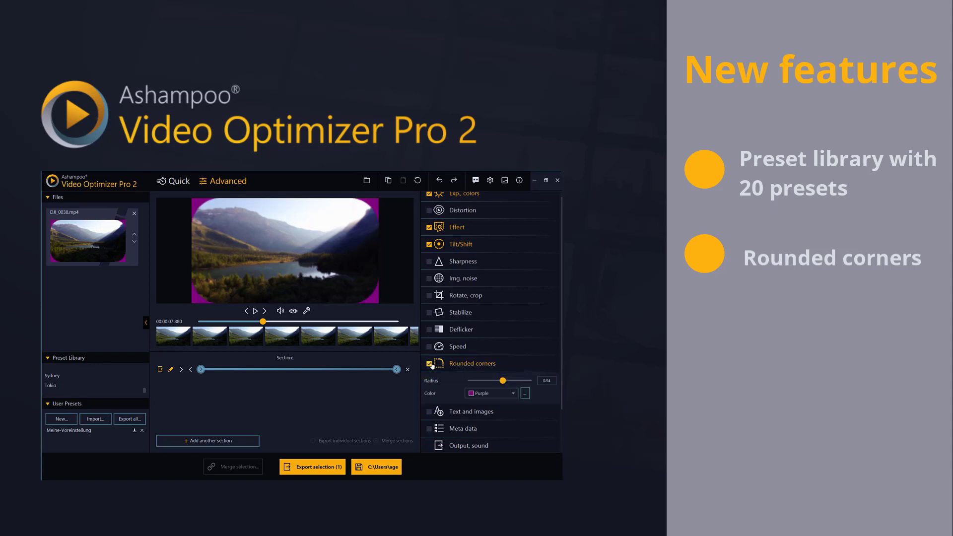
pyautogui.click(485, 394)
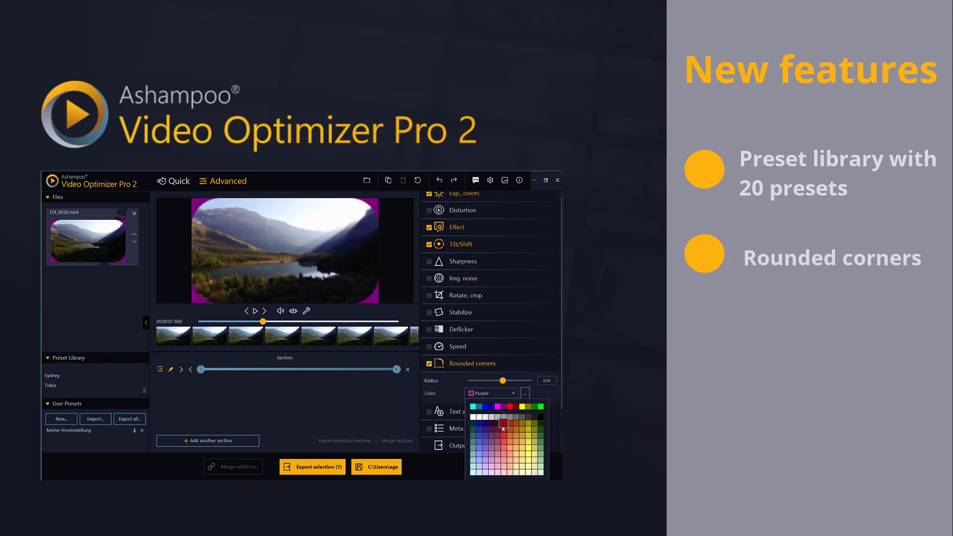
pyautogui.click(485, 406)
pyautogui.click(471, 363)
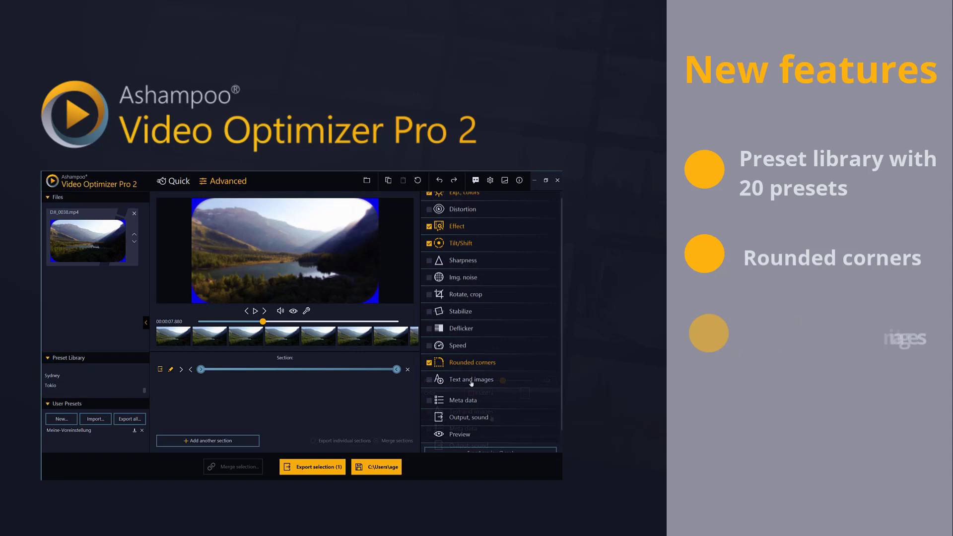
# Enable Text and images and add the caption 'Your Text' with top-center alignment.
pyautogui.click(459, 381)
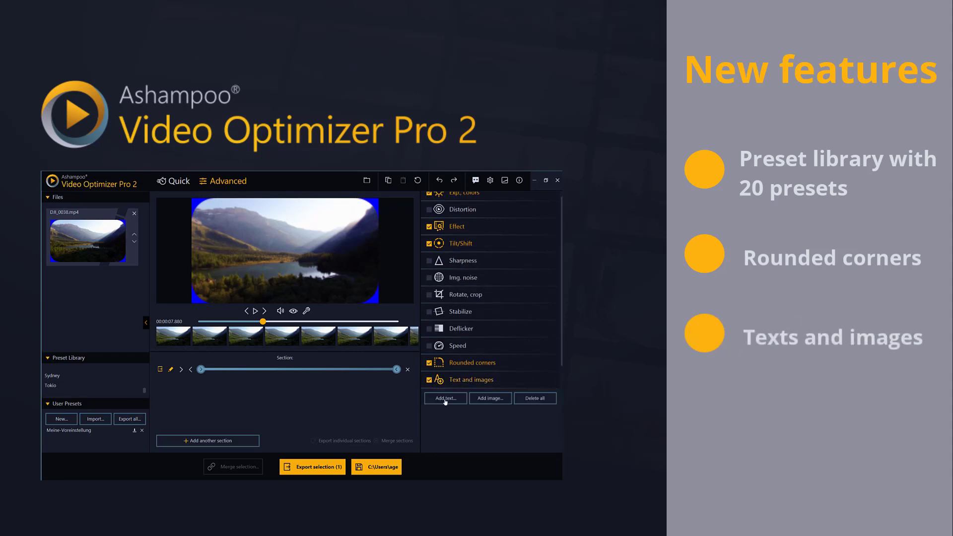
pyautogui.click(446, 399)
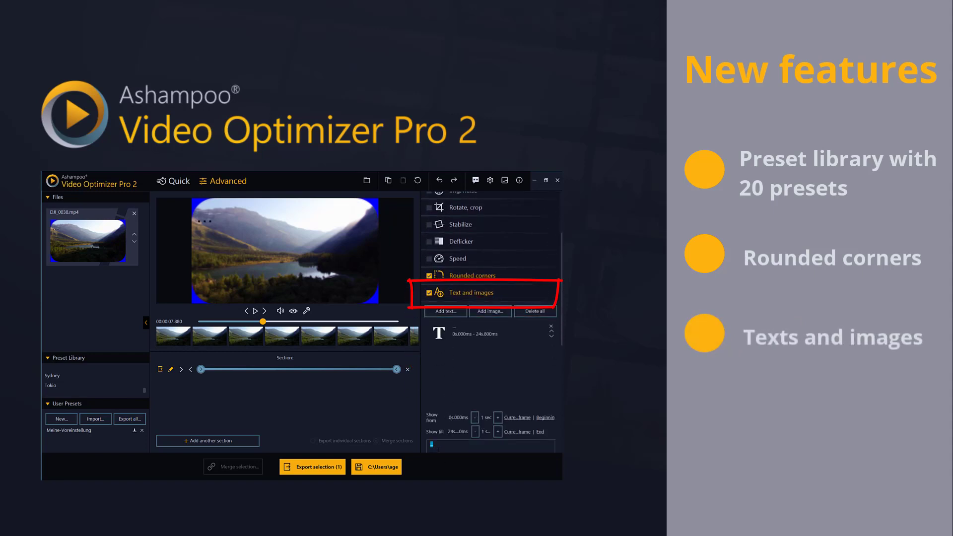
pyautogui.write('Your Te')
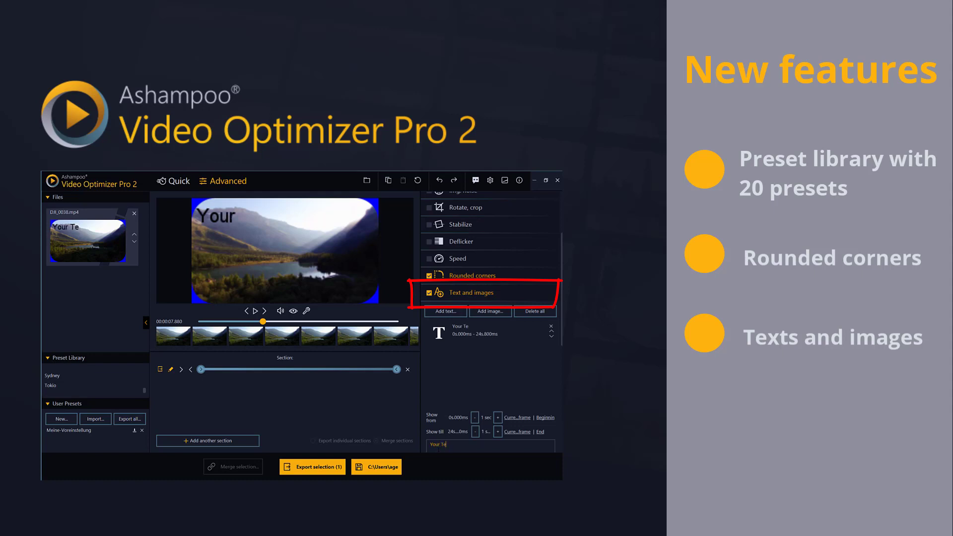
pyautogui.write('xt')
pyautogui.scroll(-1, 458, 399)
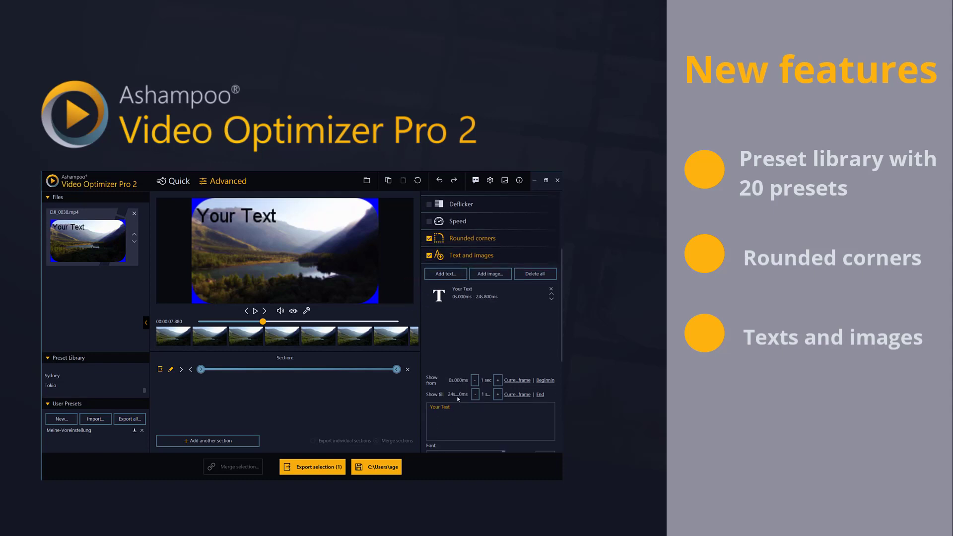
pyautogui.scroll(-3, 457, 398)
pyautogui.click(477, 403)
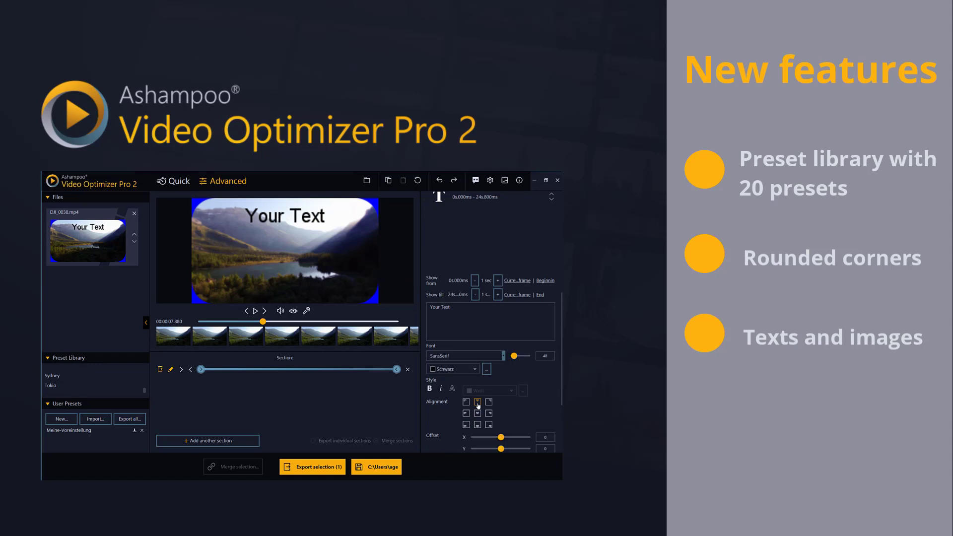
# Collapse the Text and images section and briefly open and close the Deflicker settings.
pyautogui.scroll(4, 479, 377)
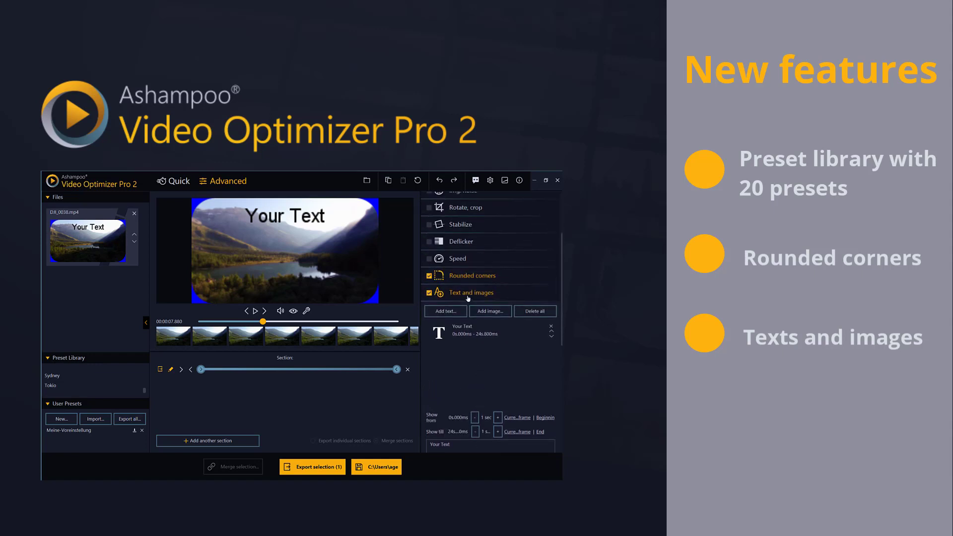
pyautogui.click(468, 297)
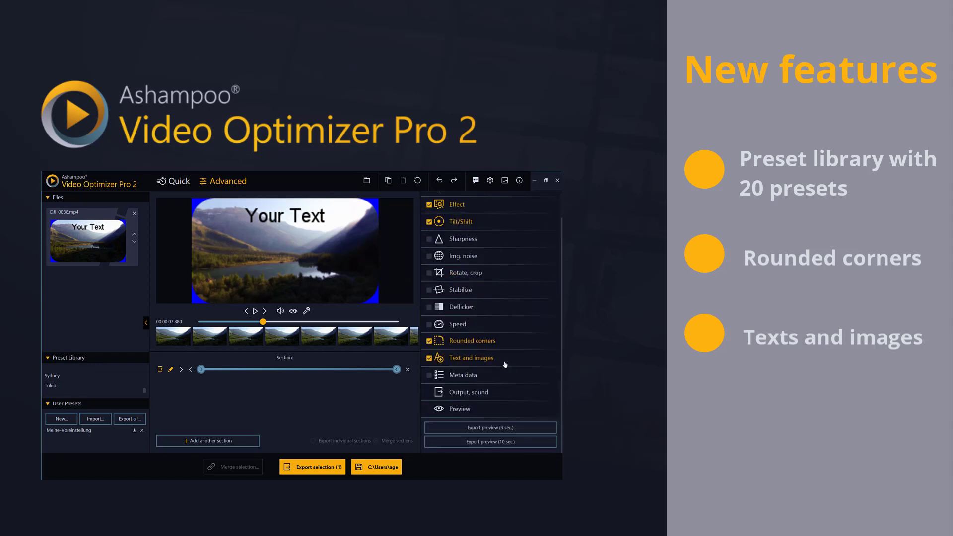
pyautogui.click(465, 308)
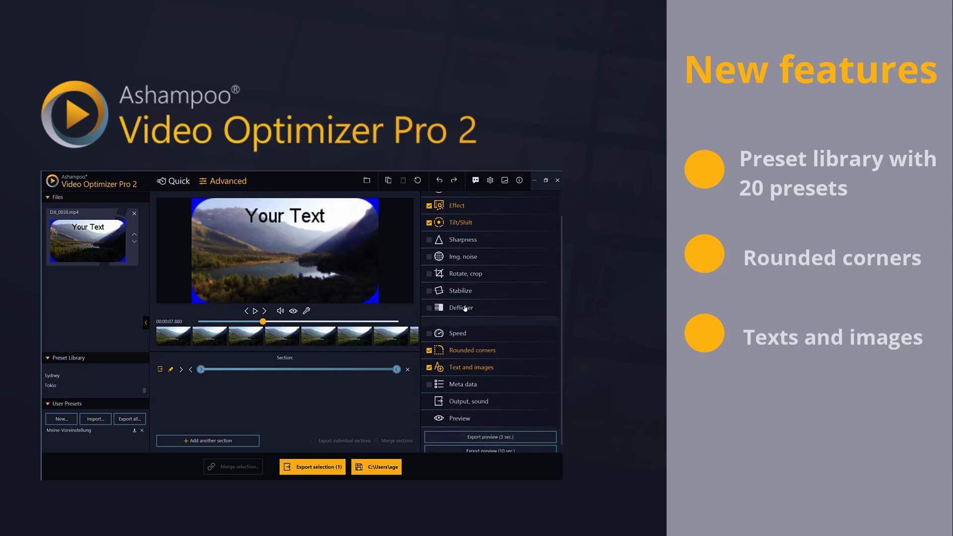
pyautogui.click(465, 307)
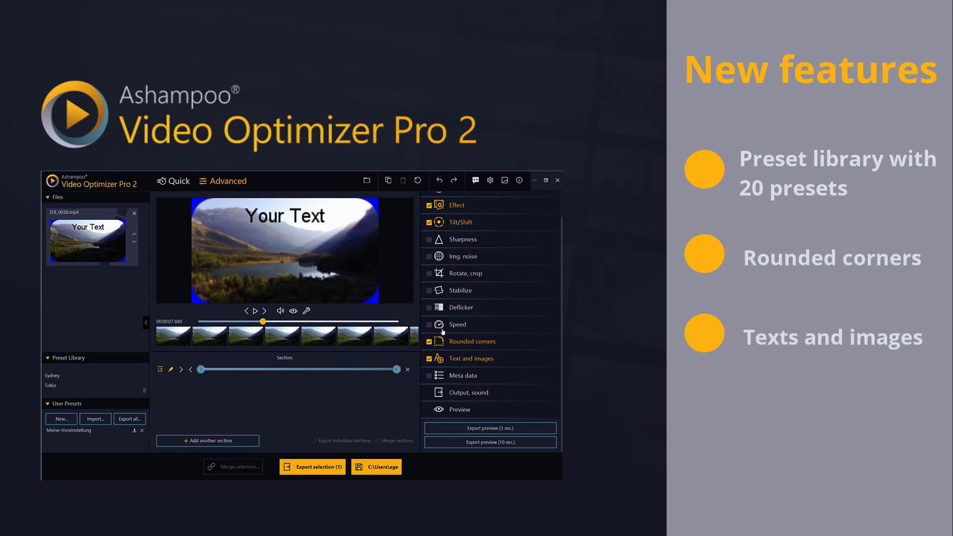
pyautogui.scroll(2, 461, 325)
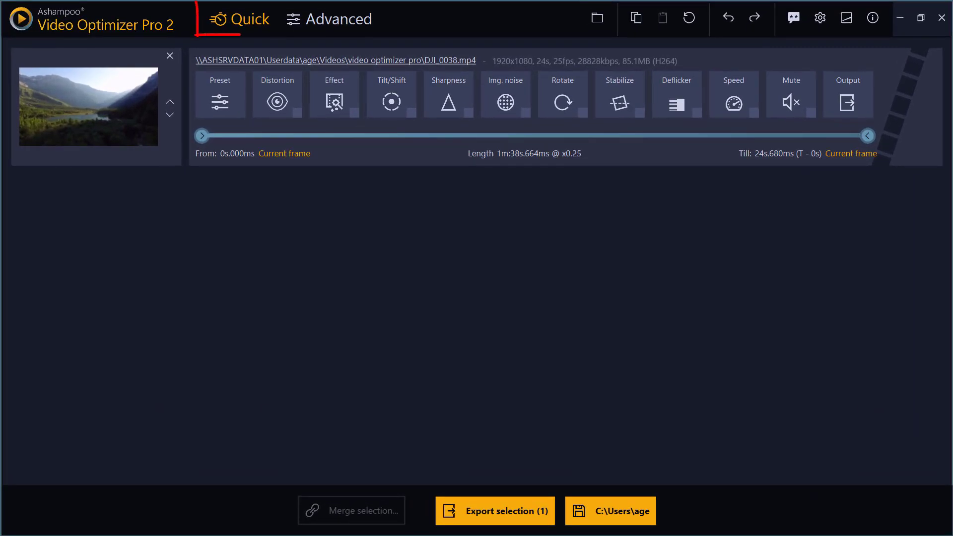
# Open the full Preset Library gallery from Quick mode, browse it, and close it.
pyautogui.click(224, 99)
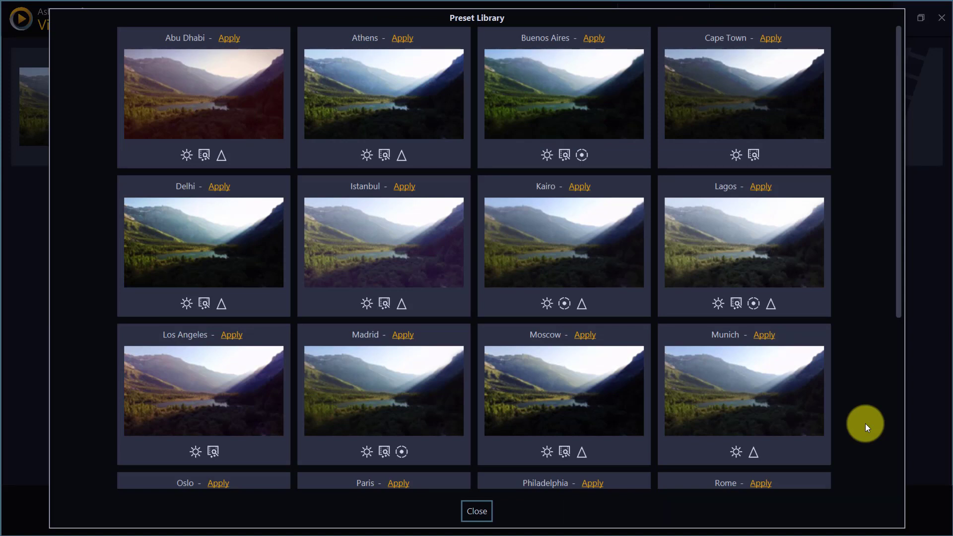
pyautogui.click(478, 514)
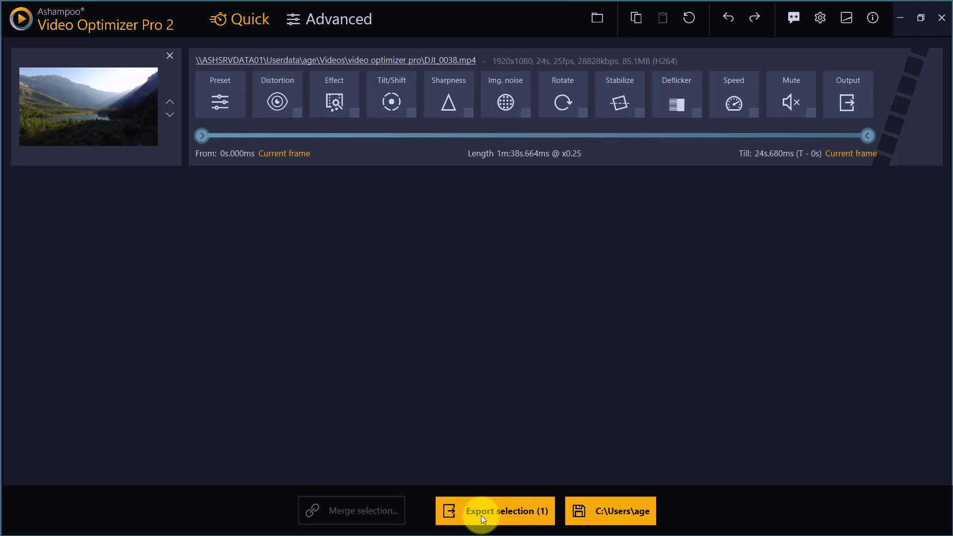
# Return to Advanced mode and apply the Abu Dhabi preset to the clip.
pyautogui.click(342, 20)
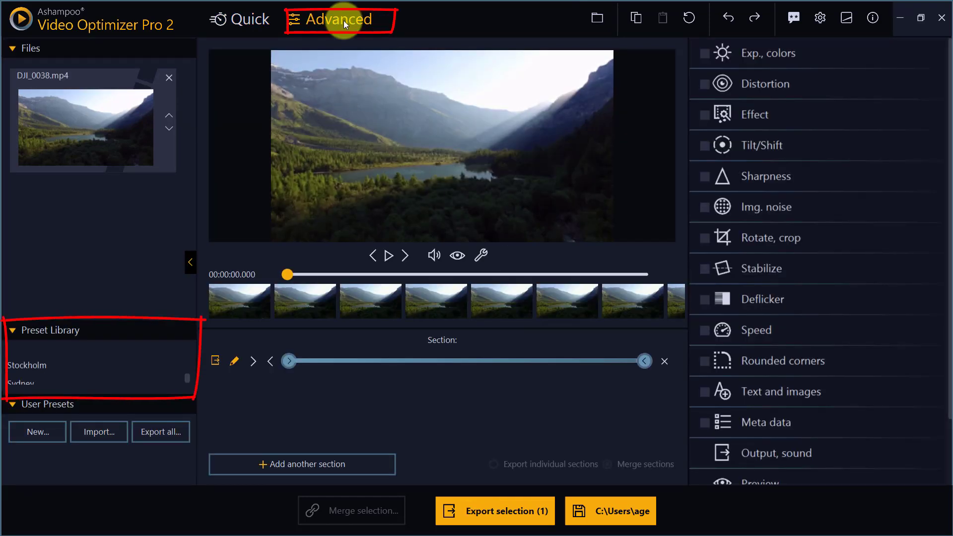
pyautogui.moveTo(185, 377); pyautogui.dragTo(181, 340)
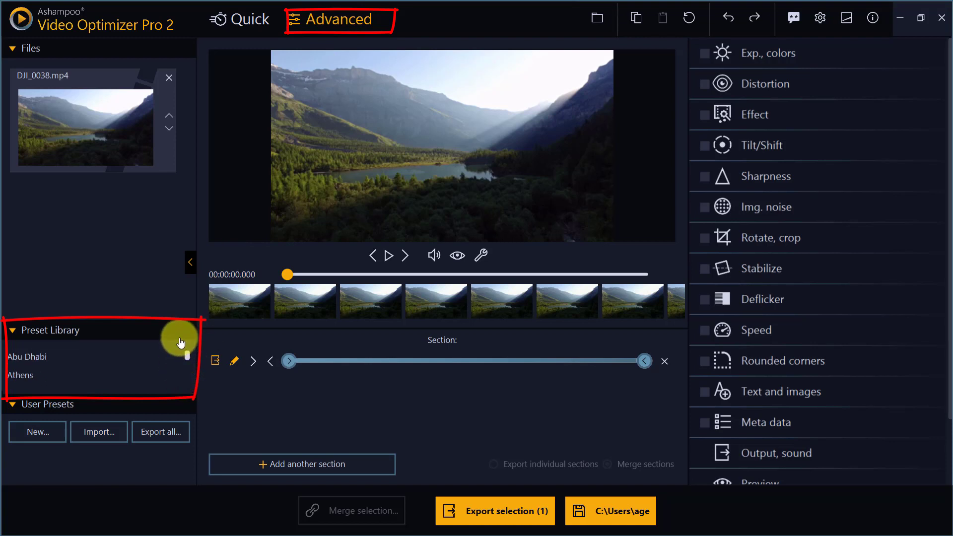
pyautogui.click(29, 357)
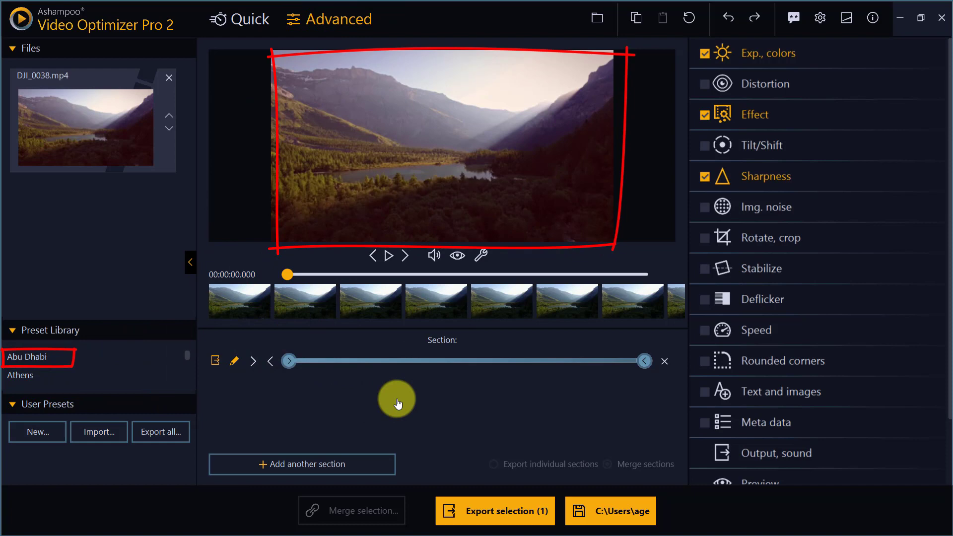
# Inspect the exposure/colours, Effect and Sharpness settings the preset applied.
pyautogui.click(780, 56)
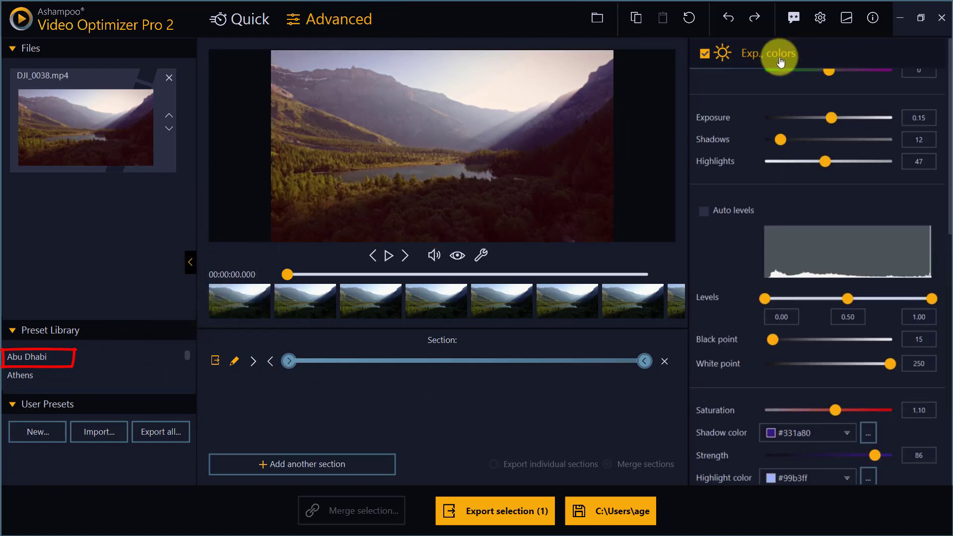
pyautogui.click(781, 57)
pyautogui.click(758, 116)
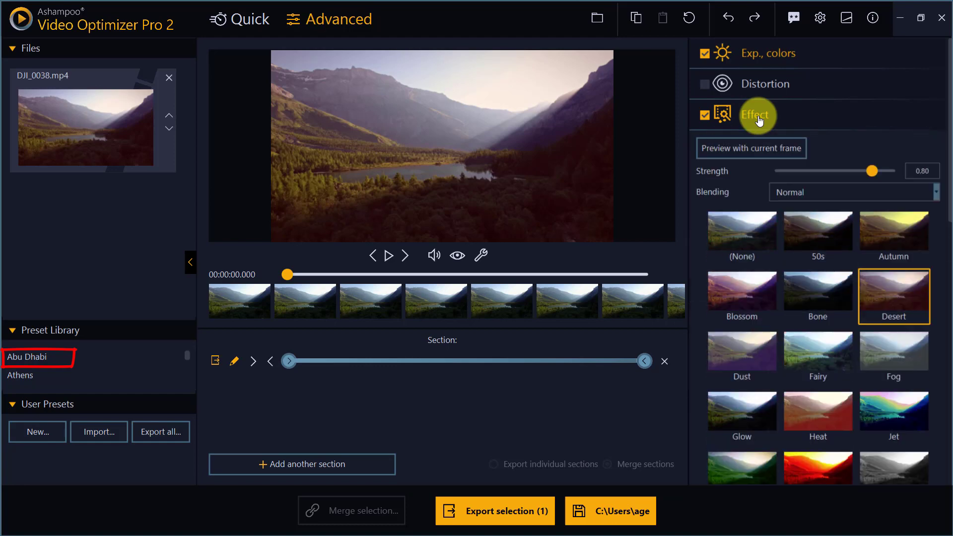
pyautogui.click(758, 117)
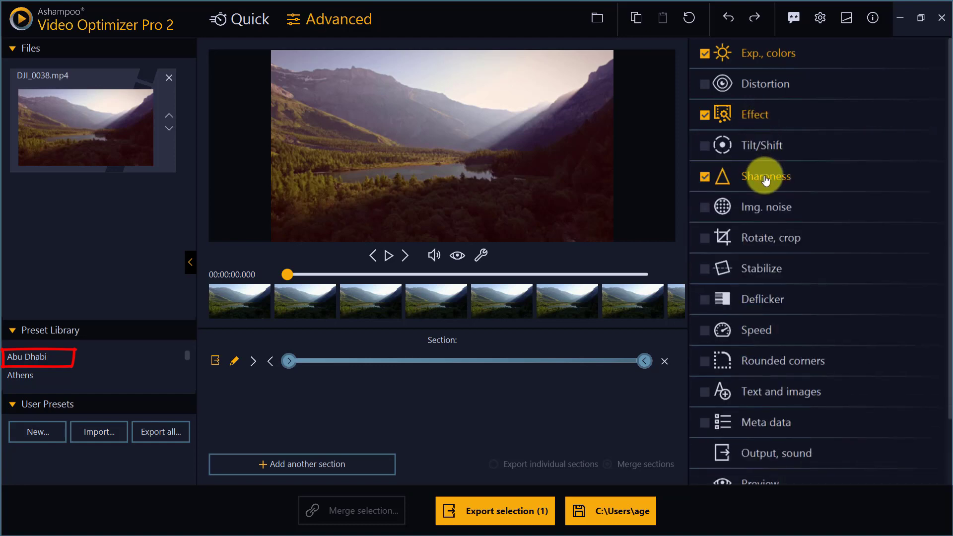
pyautogui.click(765, 178)
pyautogui.click(766, 179)
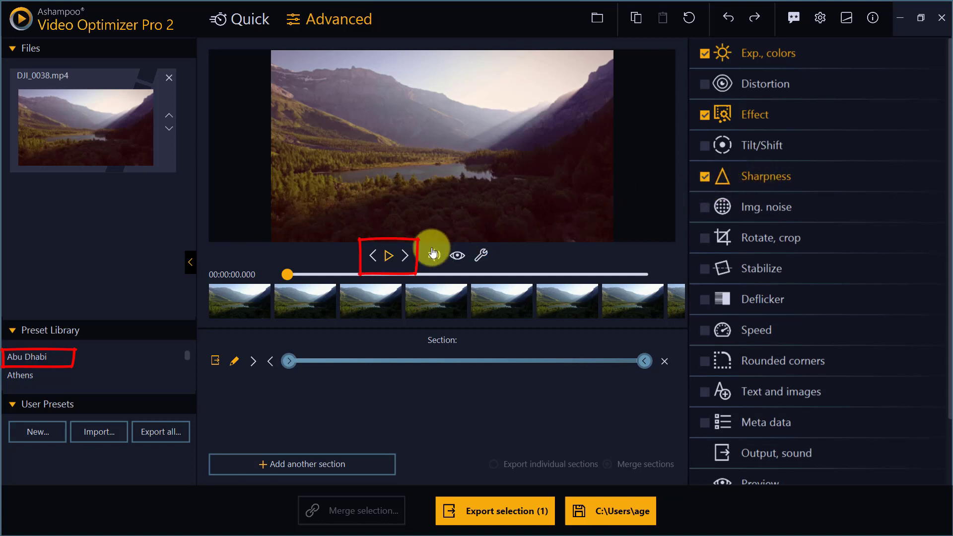
# Play the clip, compare it with the unedited original, then pause.
pyautogui.click(390, 256)
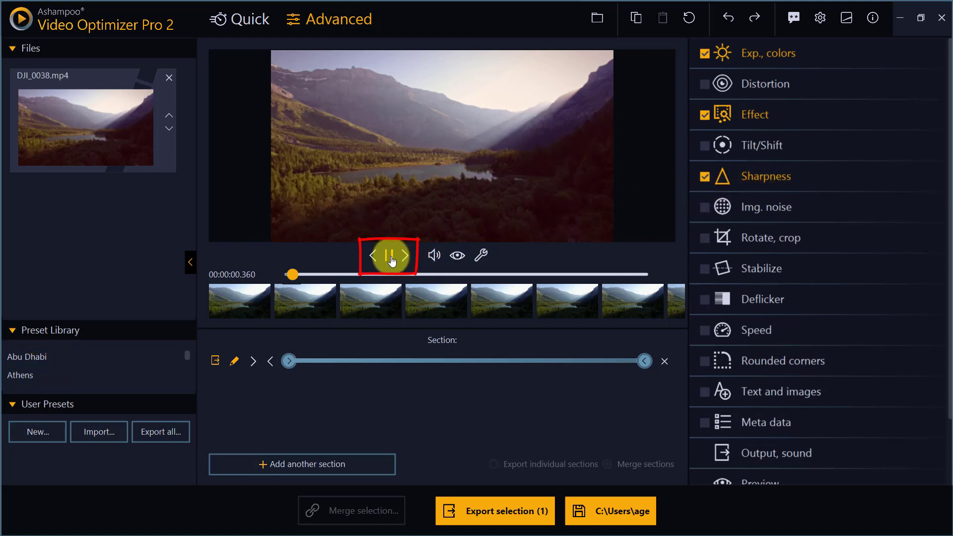
pyautogui.click(460, 256)
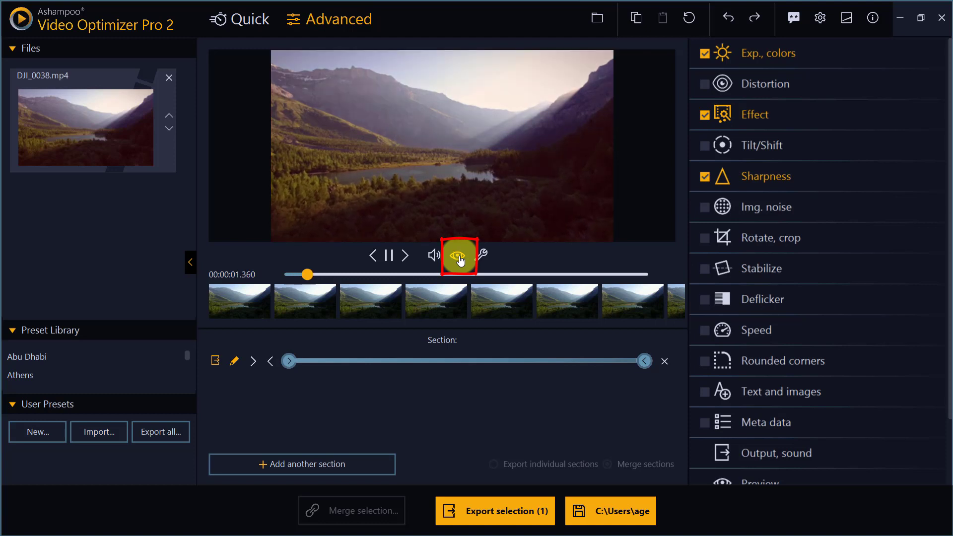
pyautogui.click(459, 256)
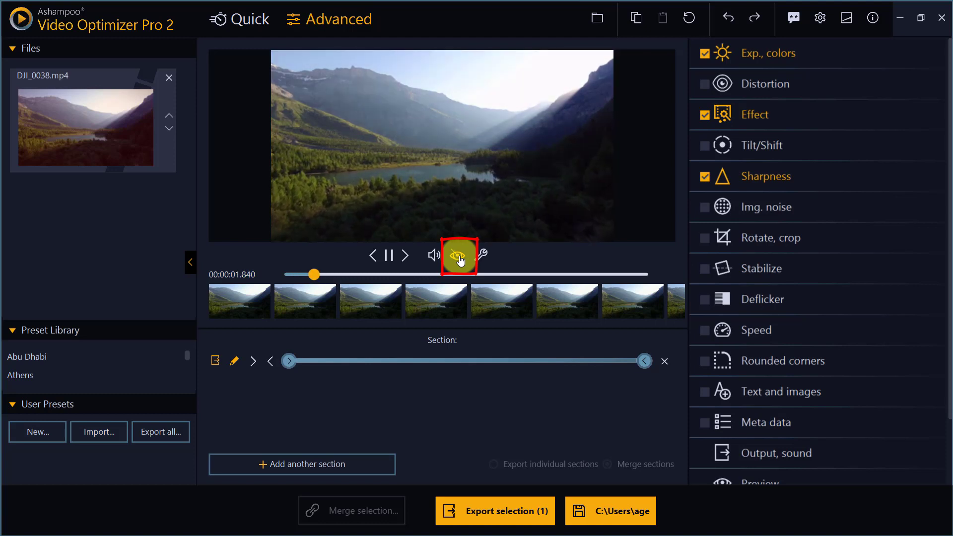
pyautogui.click(458, 256)
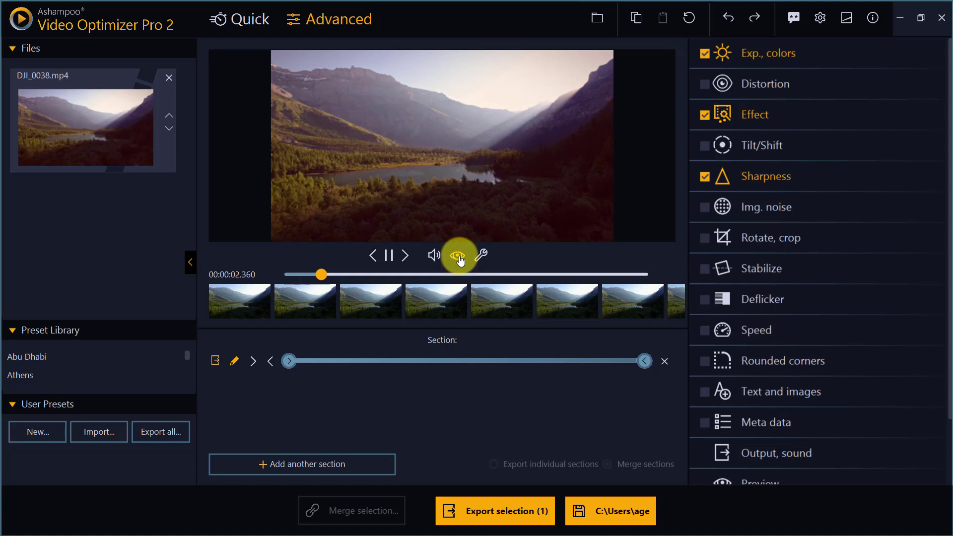
pyautogui.click(389, 256)
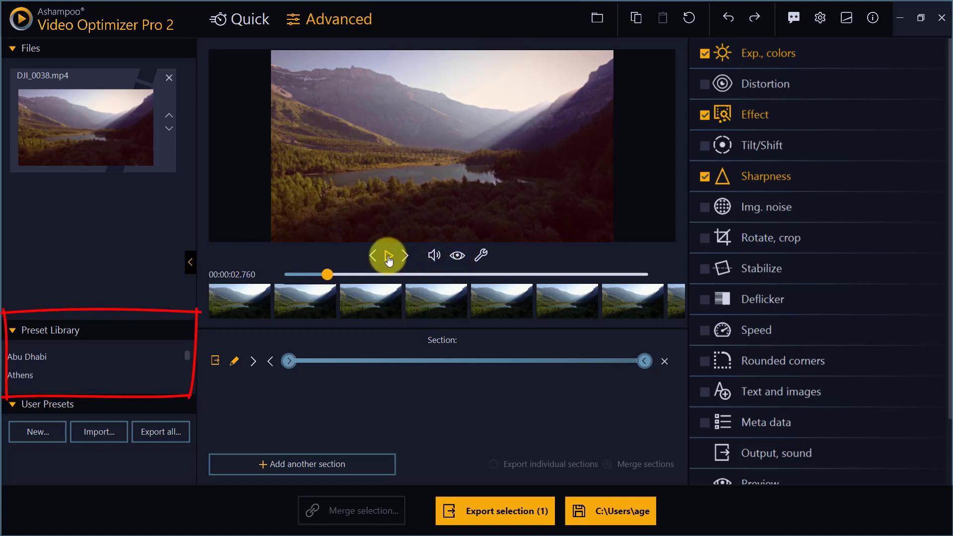
pyautogui.moveTo(25, 353)
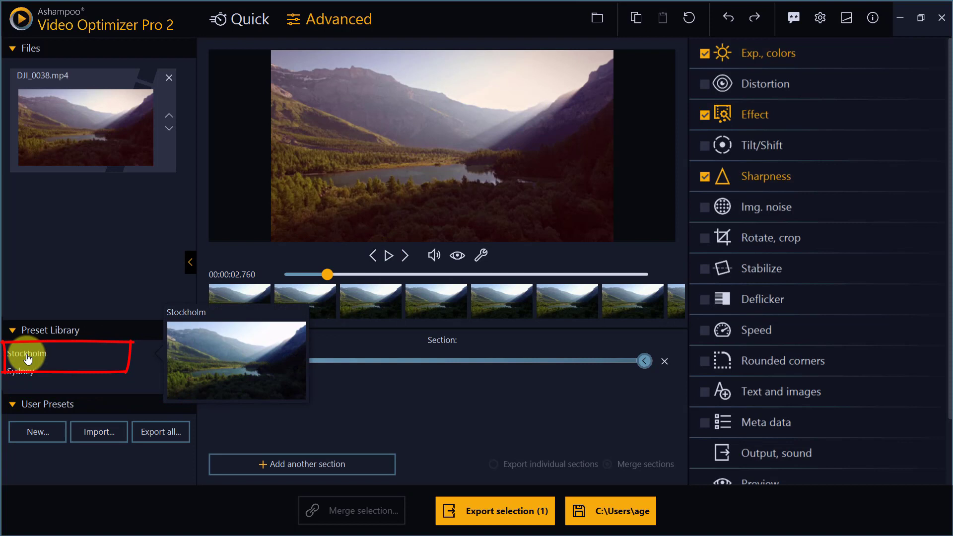
# Apply the Stockholm preset and play about five seconds of the clip.
pyautogui.click(27, 356)
pyautogui.click(389, 255)
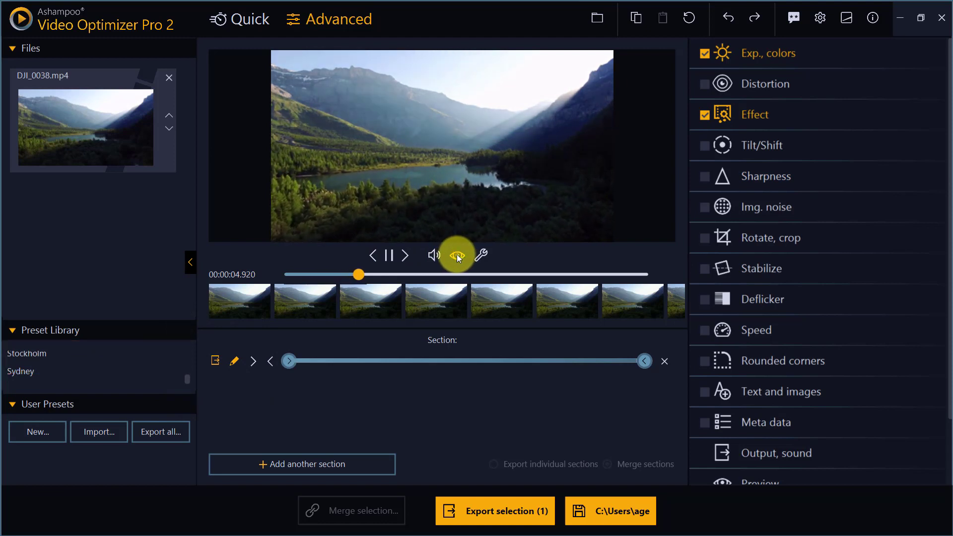
pyautogui.click(389, 256)
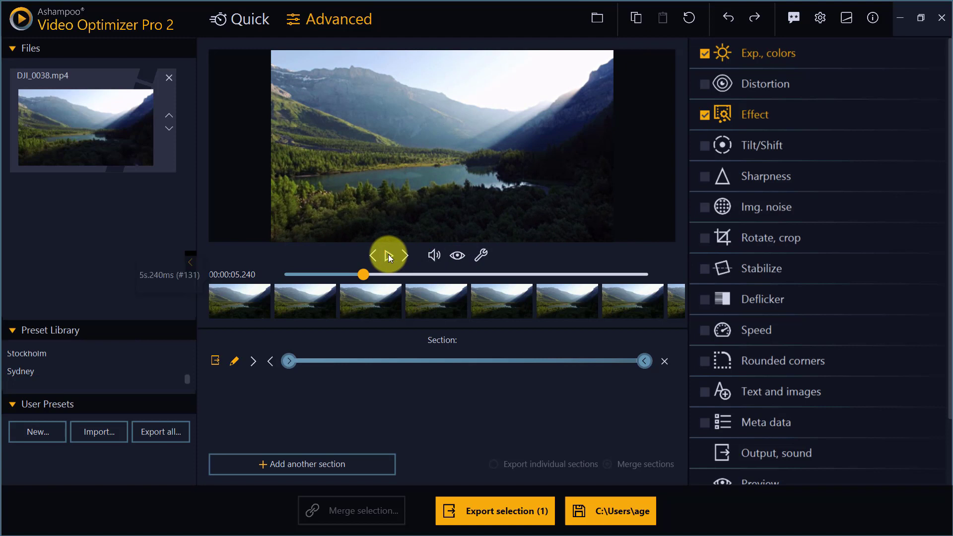
# Apply the Blossom effect with Overlay blending at strength 0.44.
pyautogui.click(755, 115)
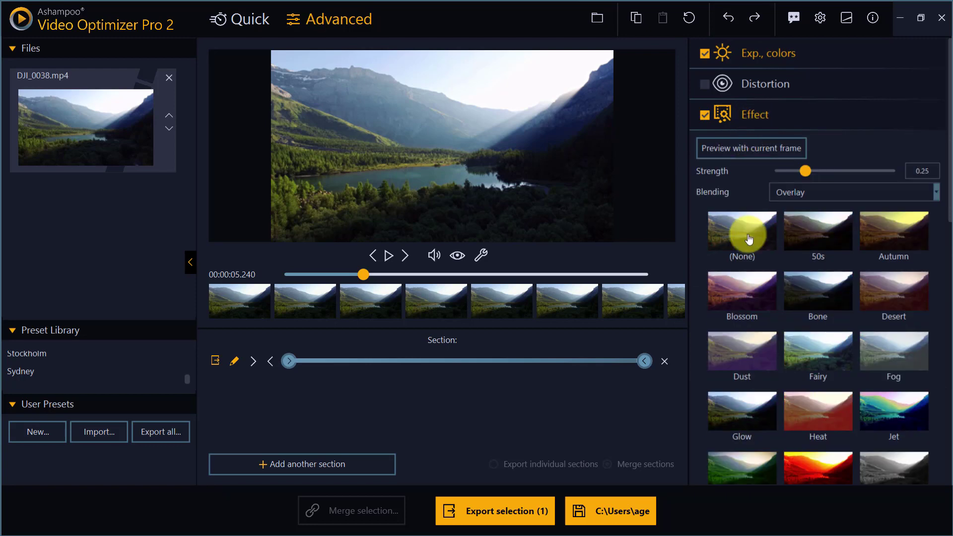
pyautogui.click(742, 305)
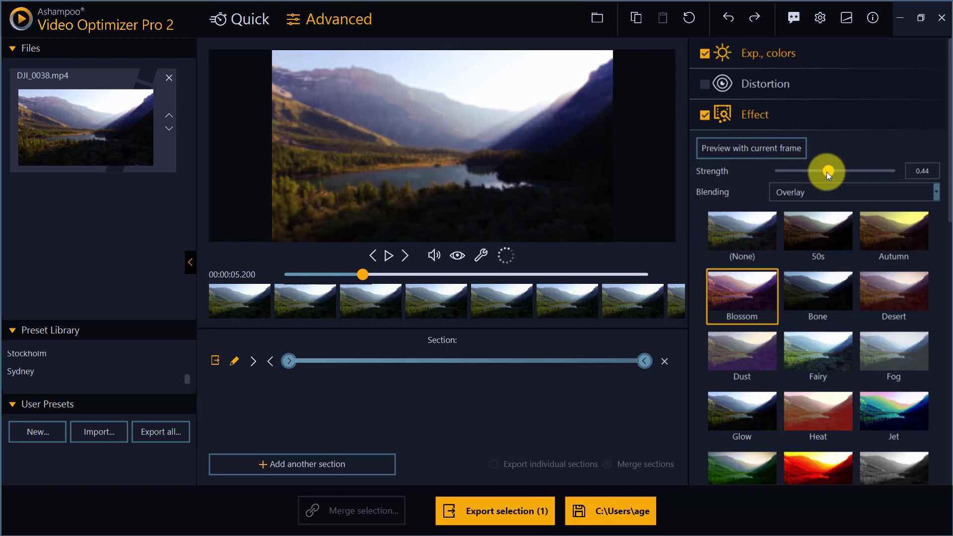
# Enable sharpening at strength 6 and noise reduction at strength 9, then play briefly.
pyautogui.click(762, 117)
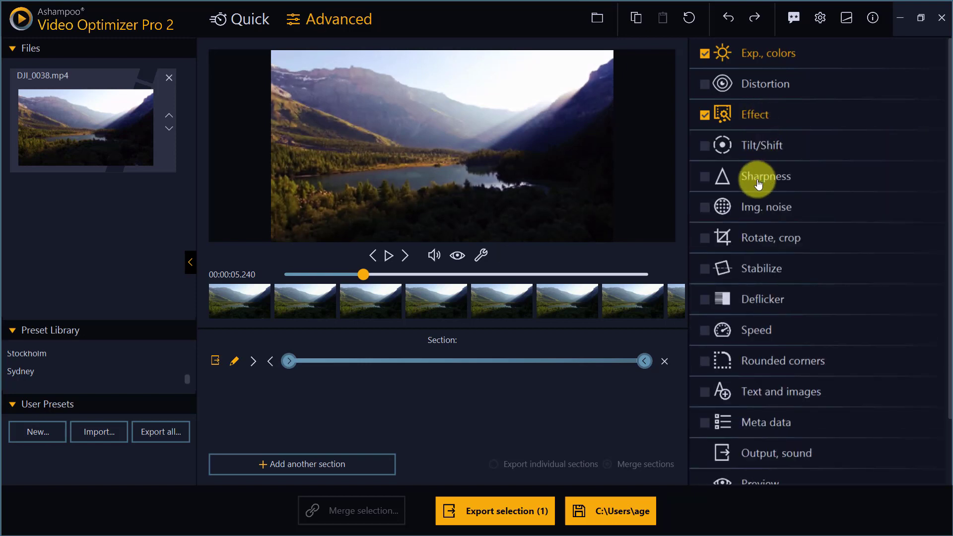
pyautogui.click(757, 179)
pyautogui.click(839, 207)
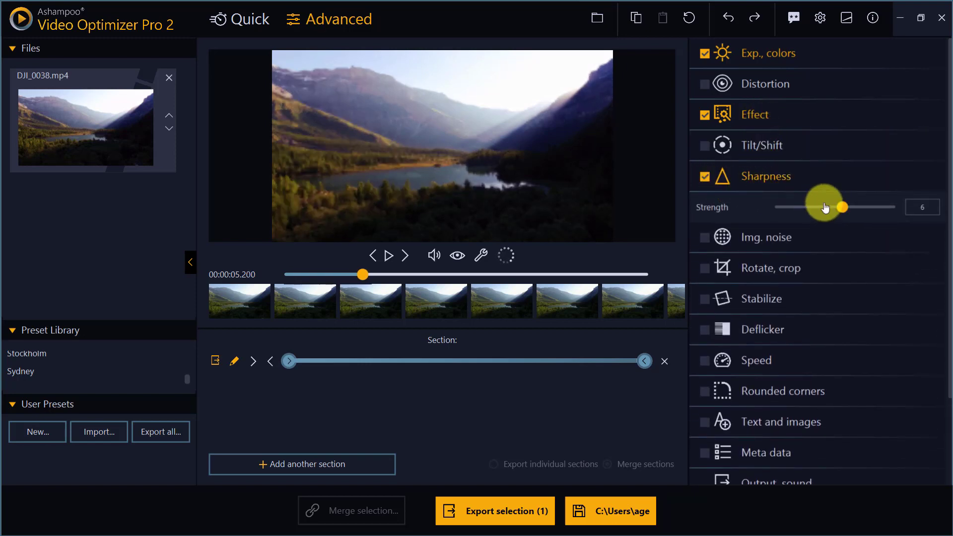
pyautogui.click(761, 177)
pyautogui.click(706, 212)
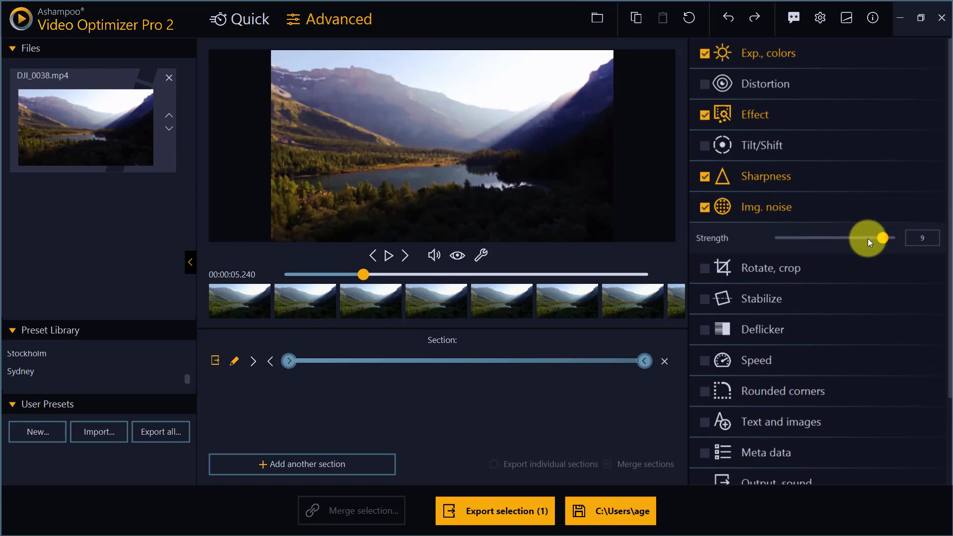
pyautogui.click(779, 207)
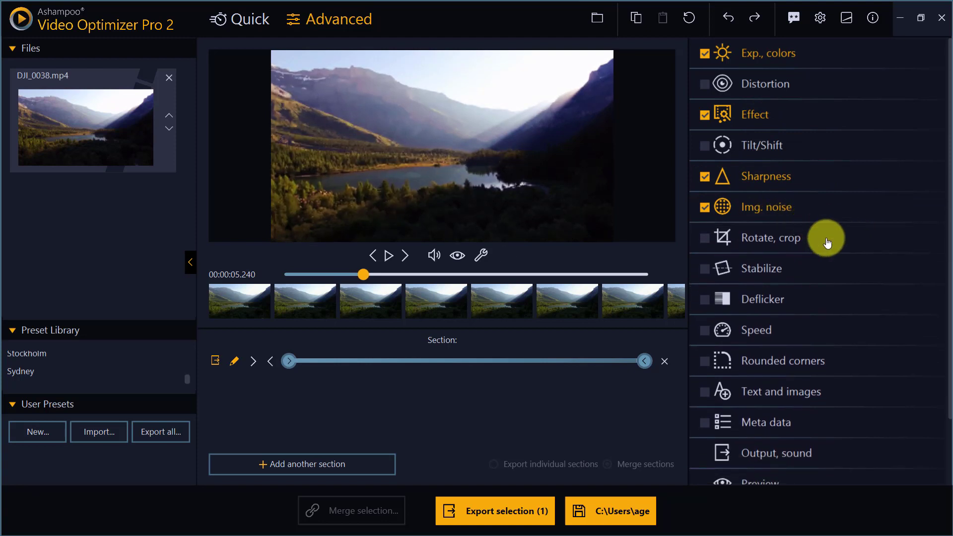
pyautogui.click(388, 255)
pyautogui.click(389, 255)
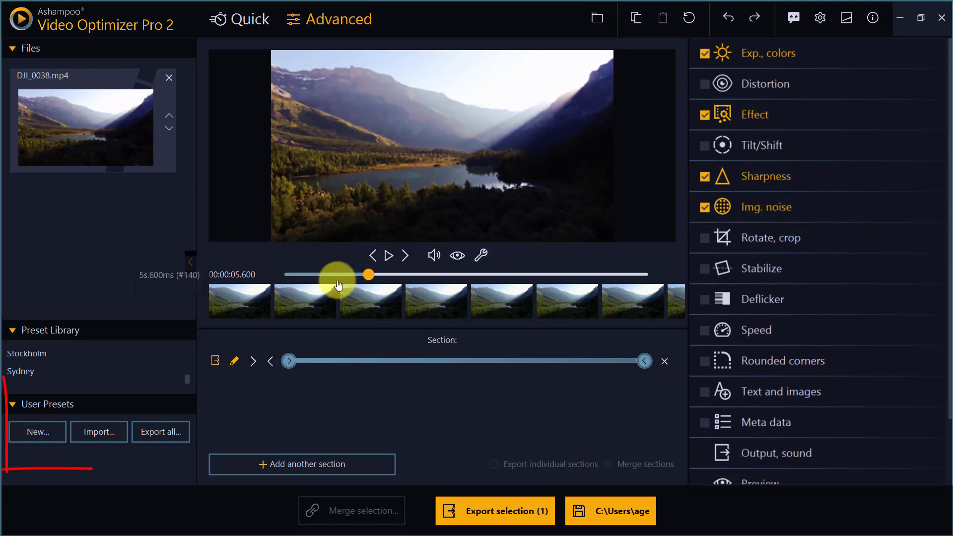
# Create user preset 'My-Preset' and confirm the settings categories it includes.
pyautogui.click(36, 439)
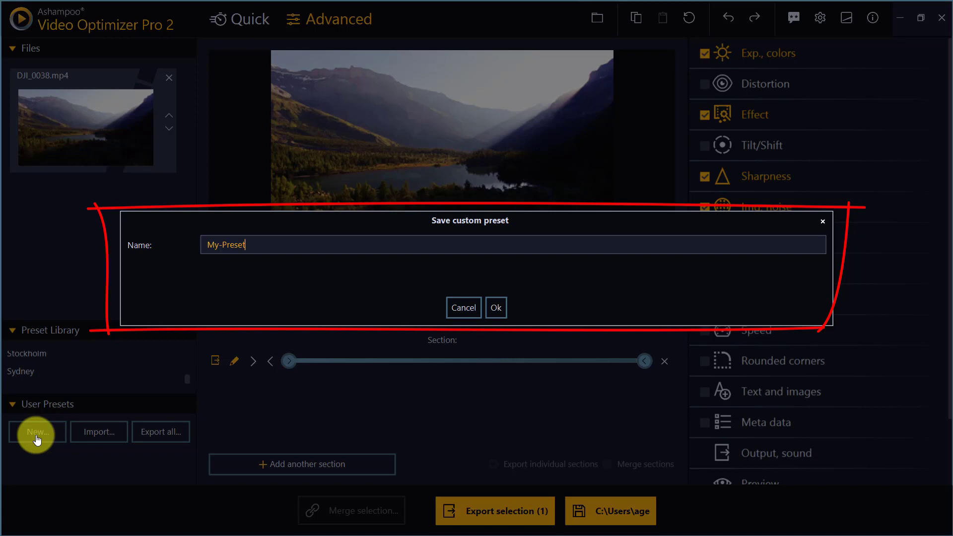
pyautogui.click(495, 309)
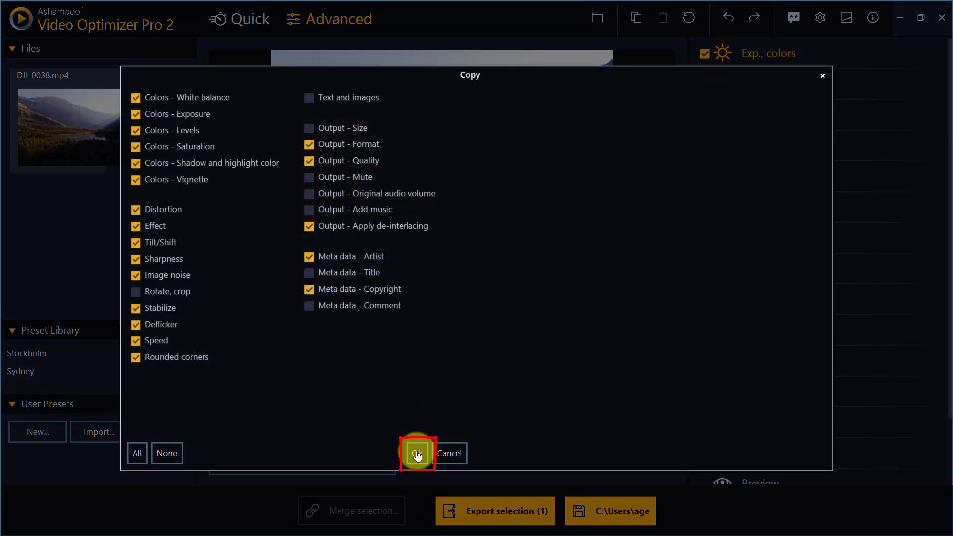
pyautogui.click(417, 453)
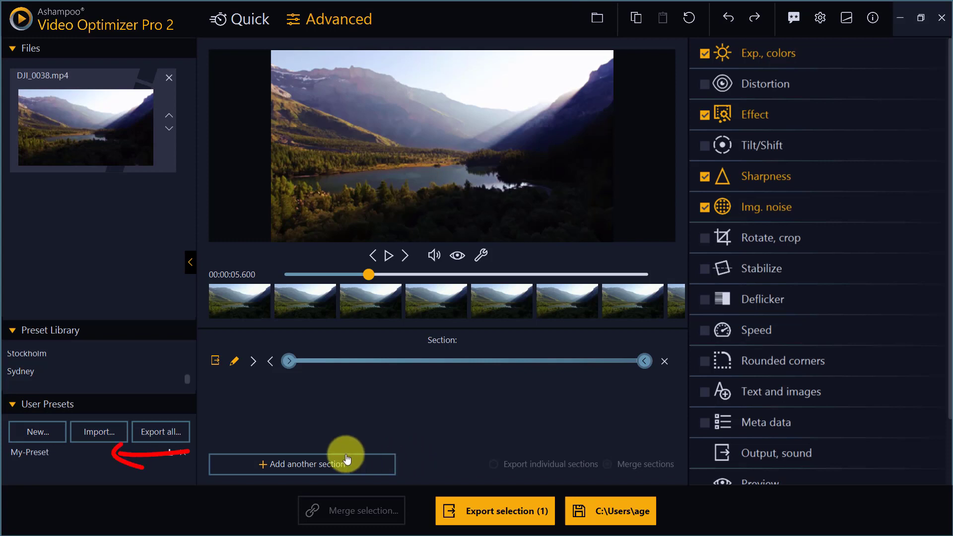
pyautogui.moveTo(29, 454)
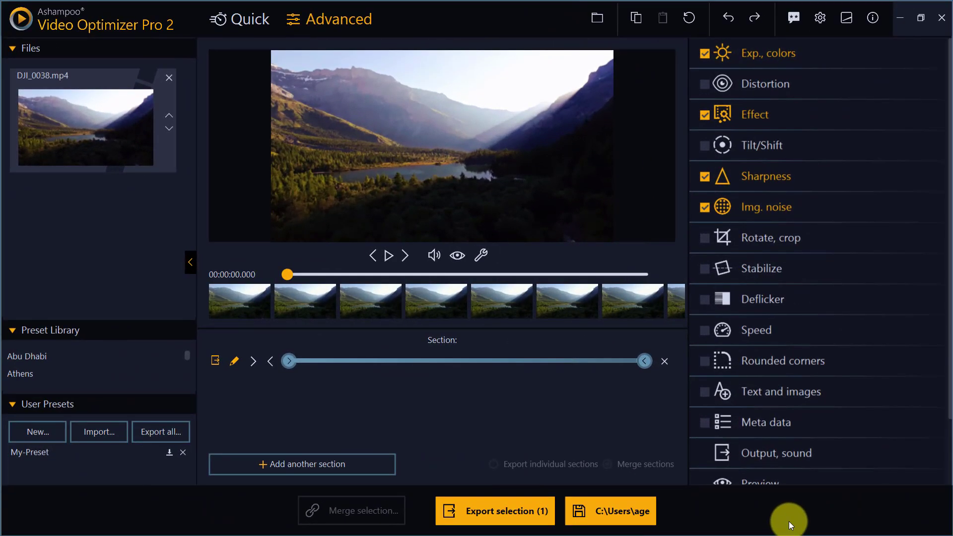
# Turn on rounded corners with radius 0.50, trying teal before settling on purple.
pyautogui.click(775, 361)
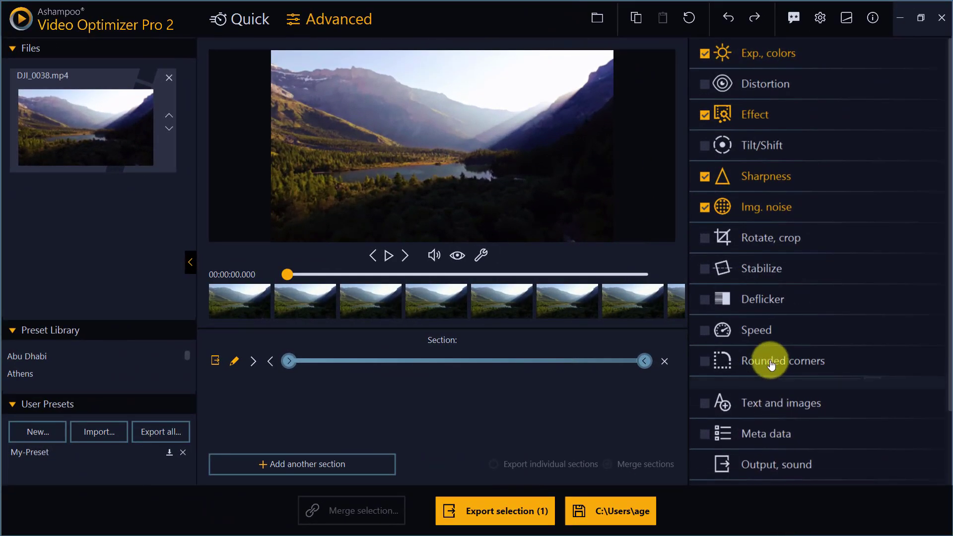
pyautogui.click(712, 366)
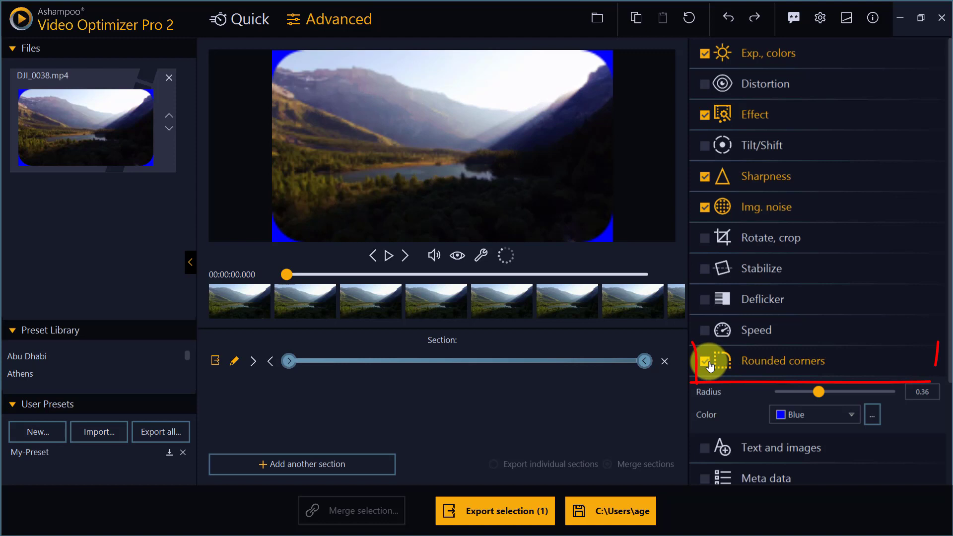
pyautogui.click(806, 413)
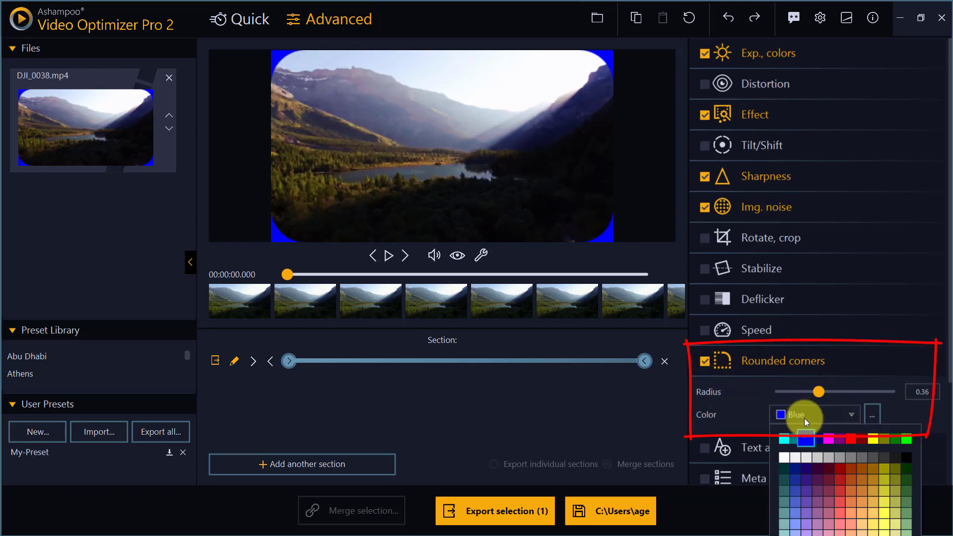
pyautogui.click(793, 439)
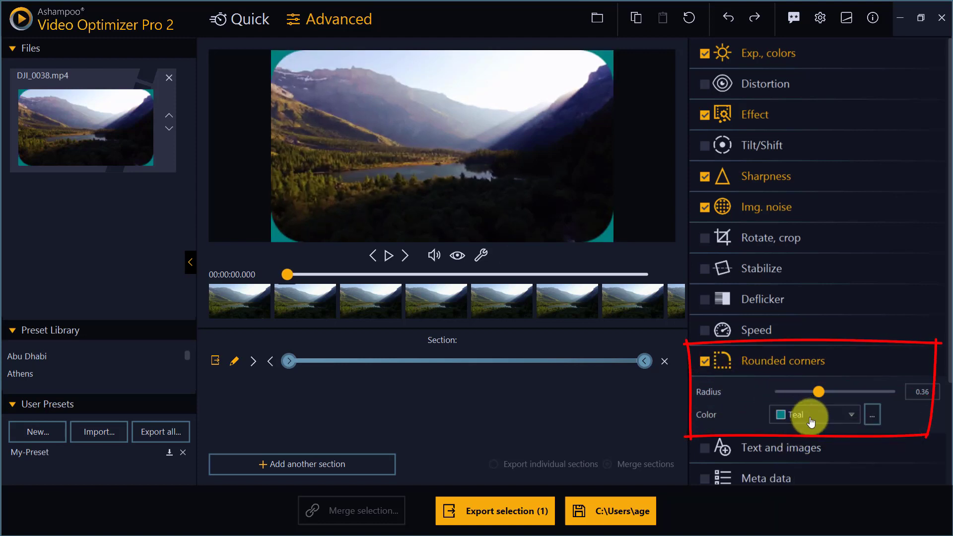
pyautogui.click(809, 416)
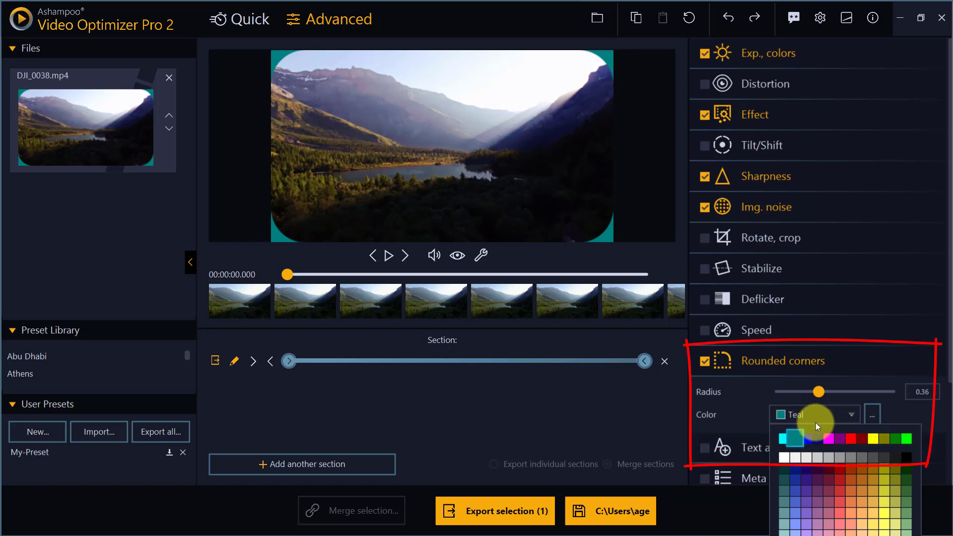
pyautogui.click(835, 442)
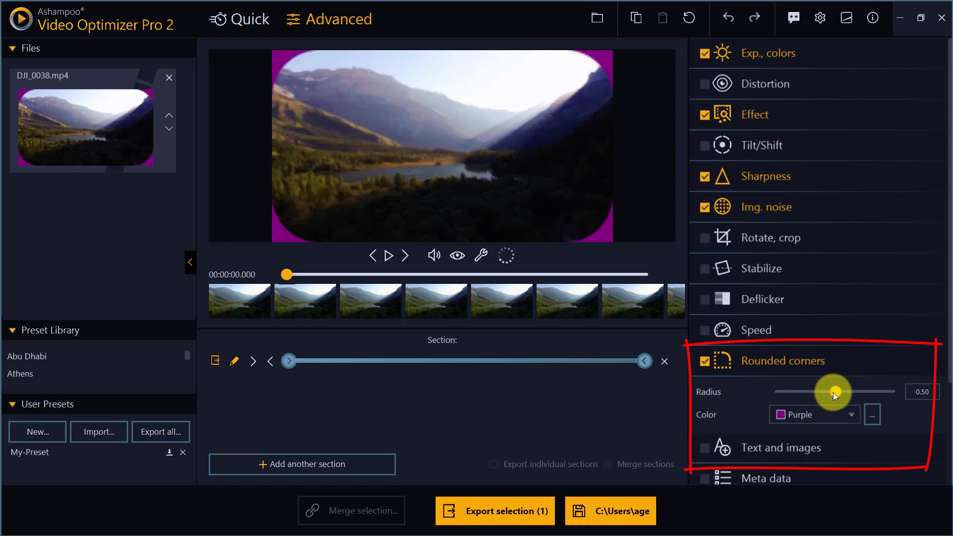
# Collapse the rounded corners panel, then expand and enable the Text and images overlay option.
pyautogui.click(762, 364)
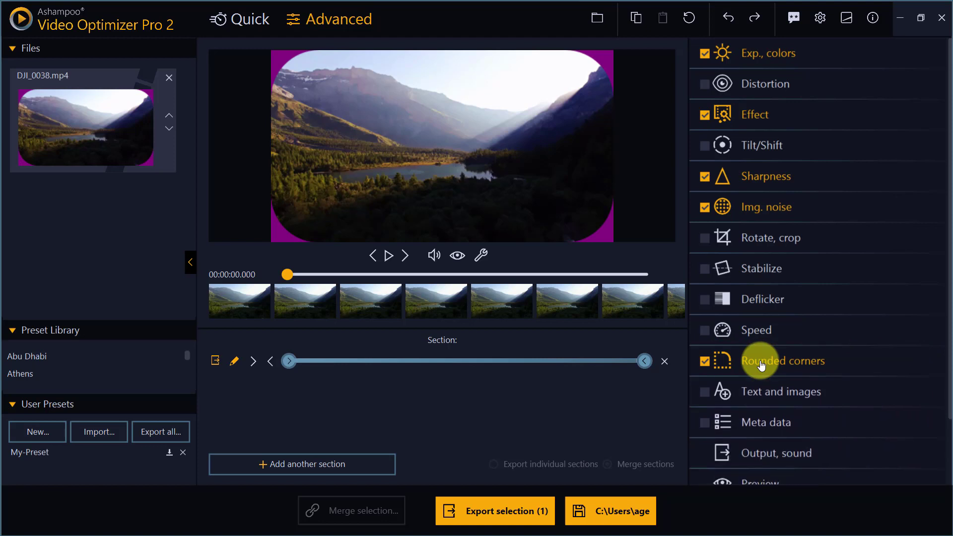
pyautogui.scroll(-1, 762, 364)
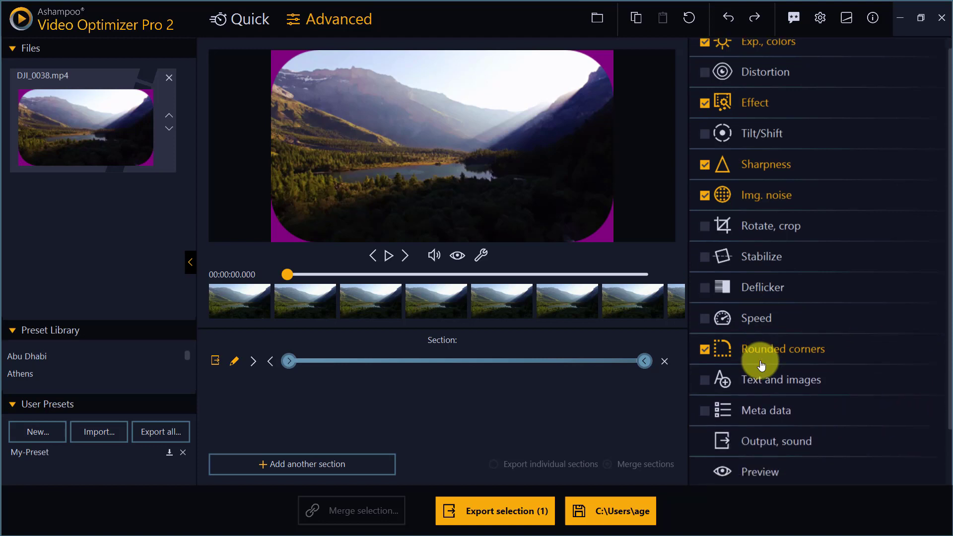
pyautogui.scroll(-1, 762, 366)
pyautogui.click(703, 373)
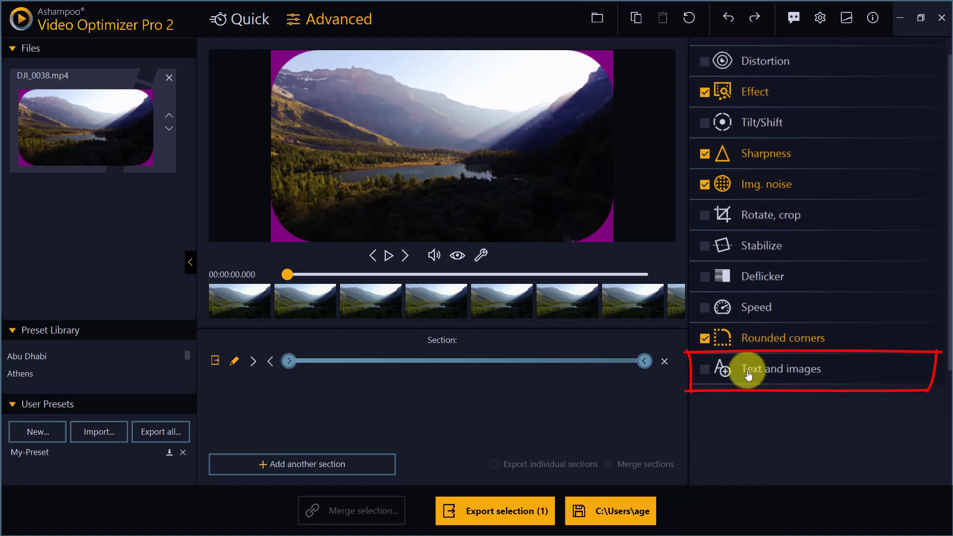
pyautogui.click(704, 373)
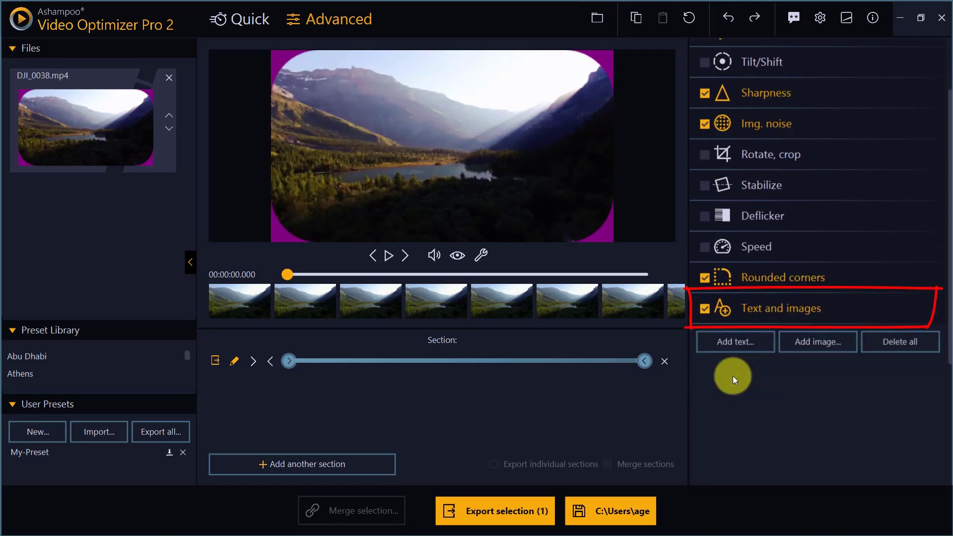
pyautogui.scroll(-1, 732, 376)
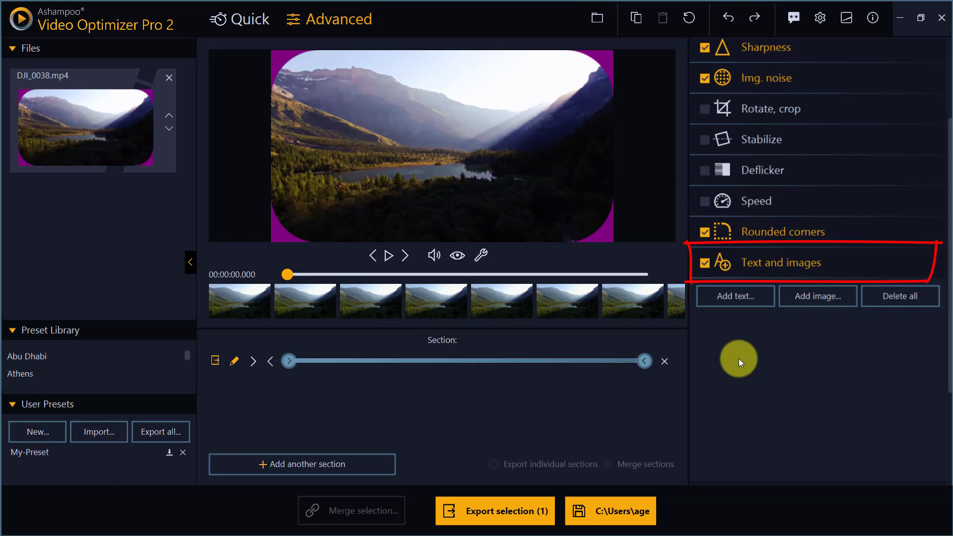
# Add a 'Your text' caption aligned to the top centre of the frame.
pyautogui.click(747, 301)
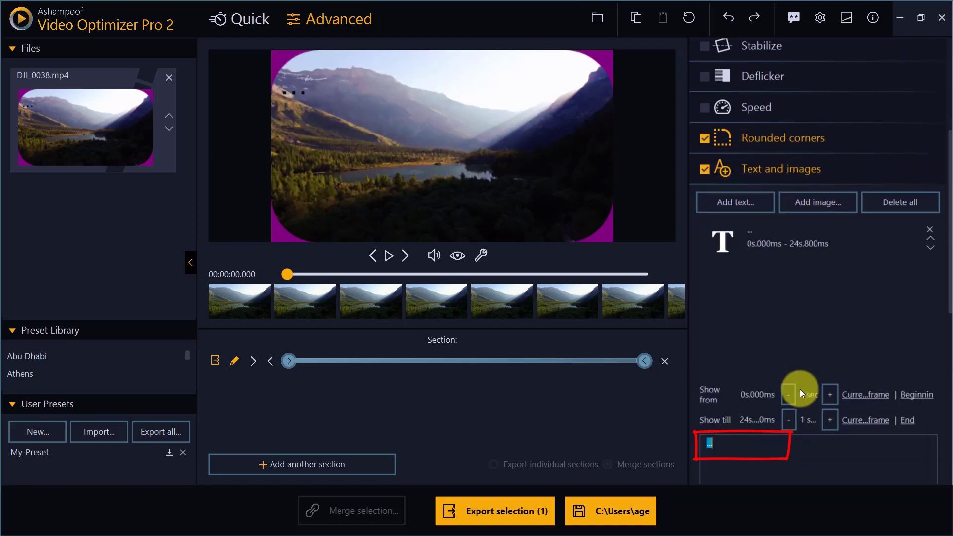
pyautogui.write('Your text')
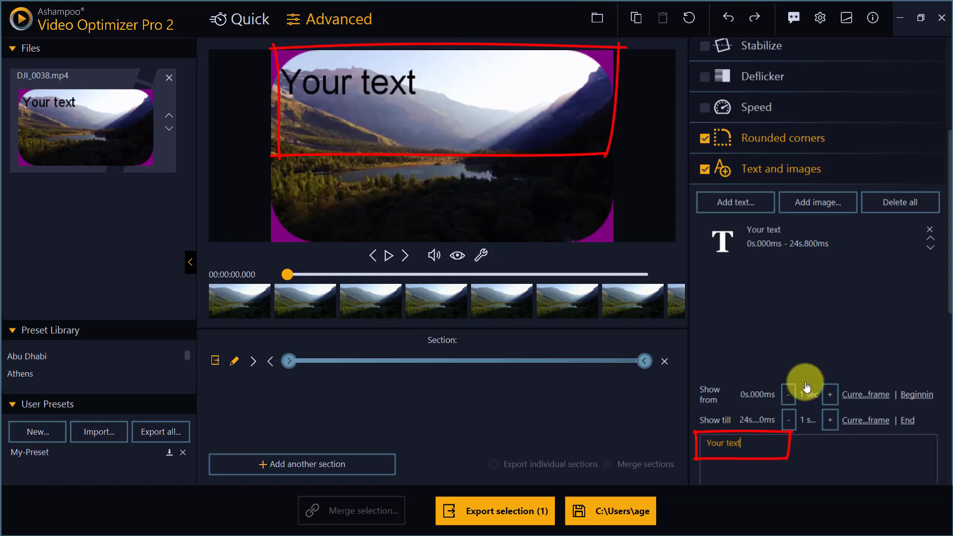
pyautogui.scroll(-2, 824, 358)
pyautogui.scroll(-3, 824, 358)
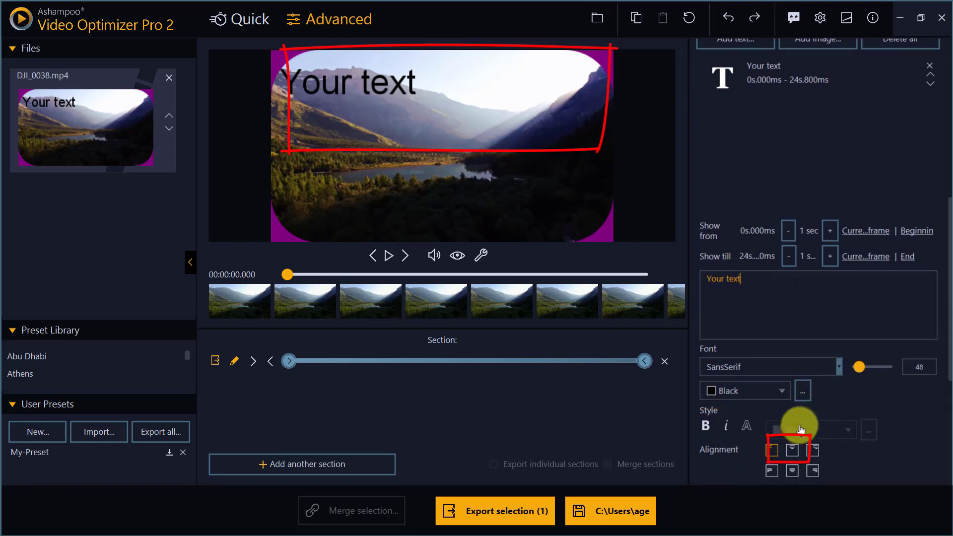
pyautogui.click(792, 450)
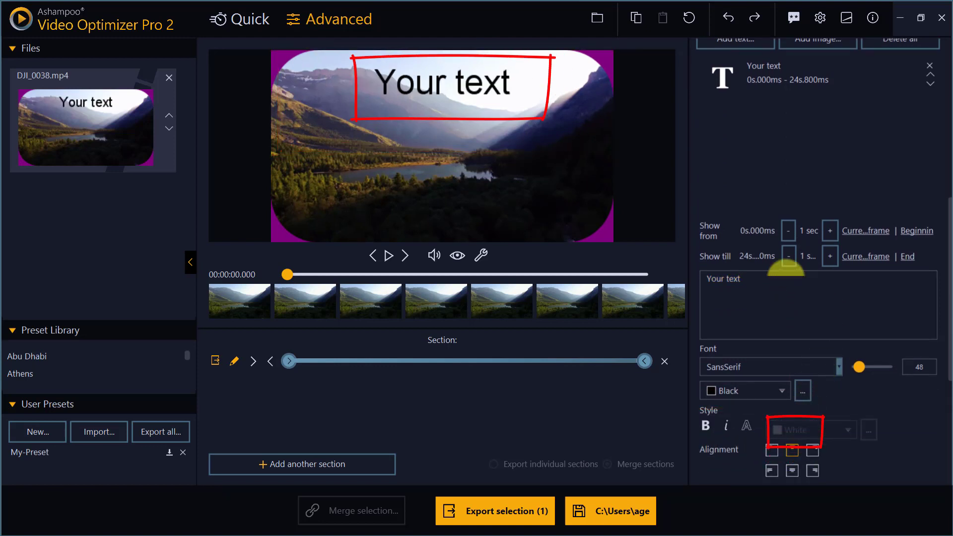
# Shorten the caption's Show till time down to 3s.800ms.
pyautogui.click(790, 257)
pyautogui.click(790, 257)
pyautogui.click(790, 256)
pyautogui.click(789, 257)
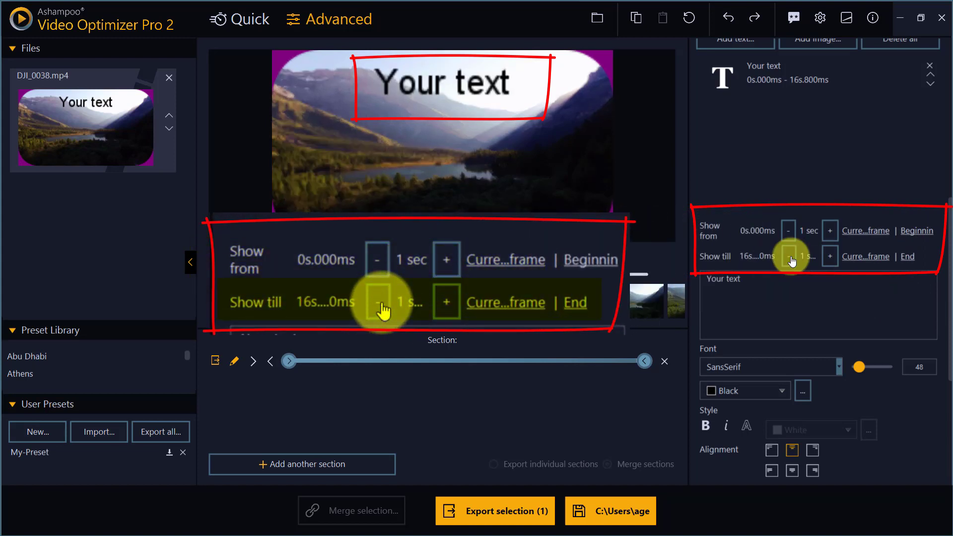
pyautogui.click(789, 257)
pyautogui.click(789, 256)
pyautogui.click(789, 256)
pyautogui.click(789, 256)
pyautogui.click(789, 256)
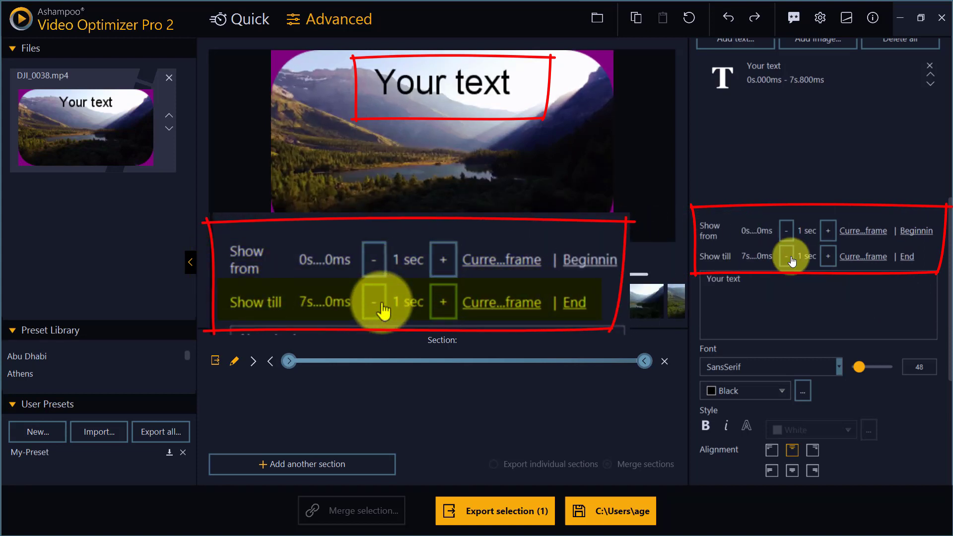
pyautogui.click(790, 257)
pyautogui.click(790, 257)
pyautogui.click(790, 257)
pyautogui.click(789, 257)
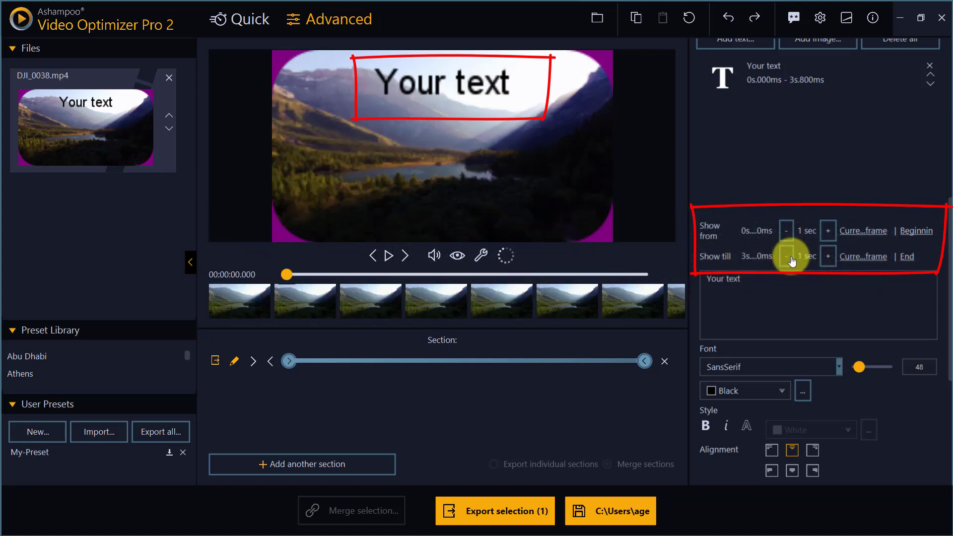
pyautogui.scroll(2, 794, 293)
pyautogui.scroll(3, 795, 293)
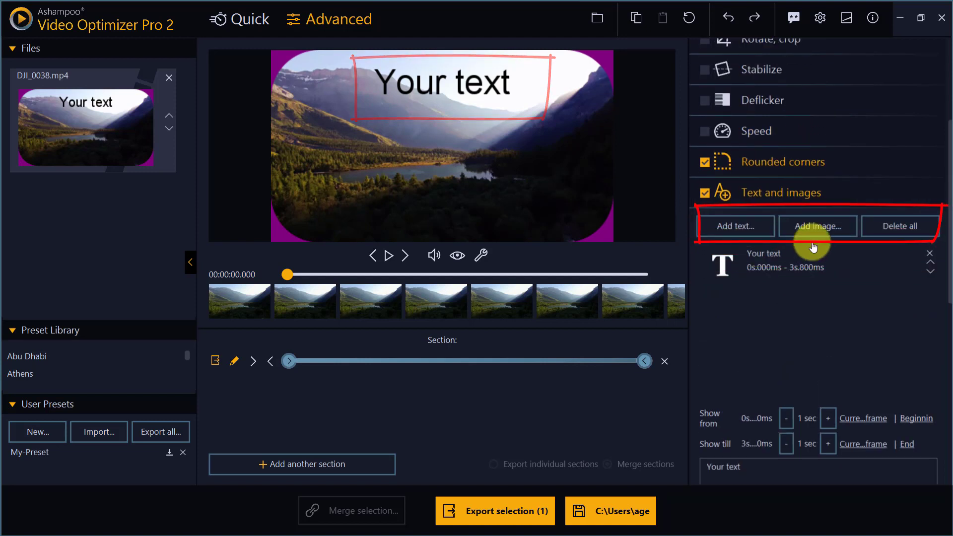
# Add an image overlay using the logo_.png file.
pyautogui.click(818, 227)
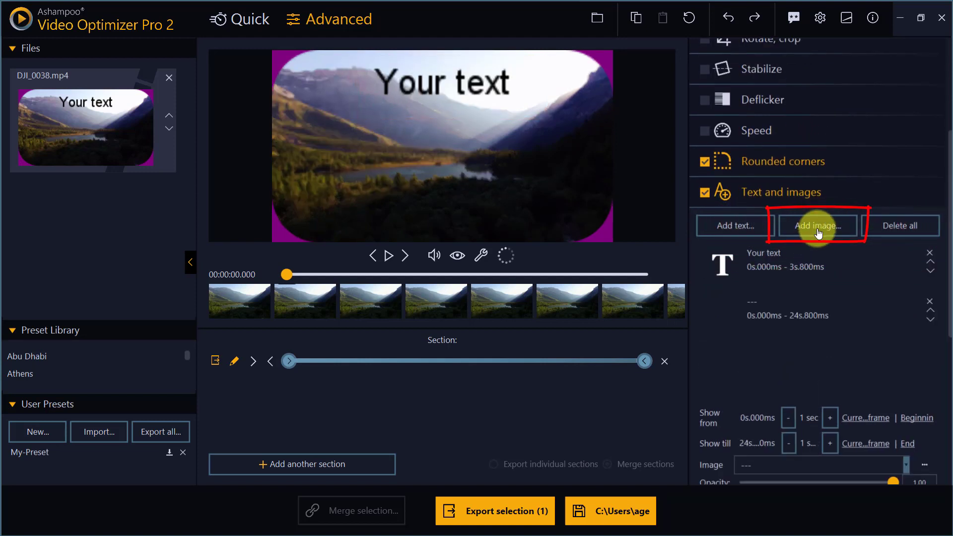
pyautogui.scroll(-3, 818, 233)
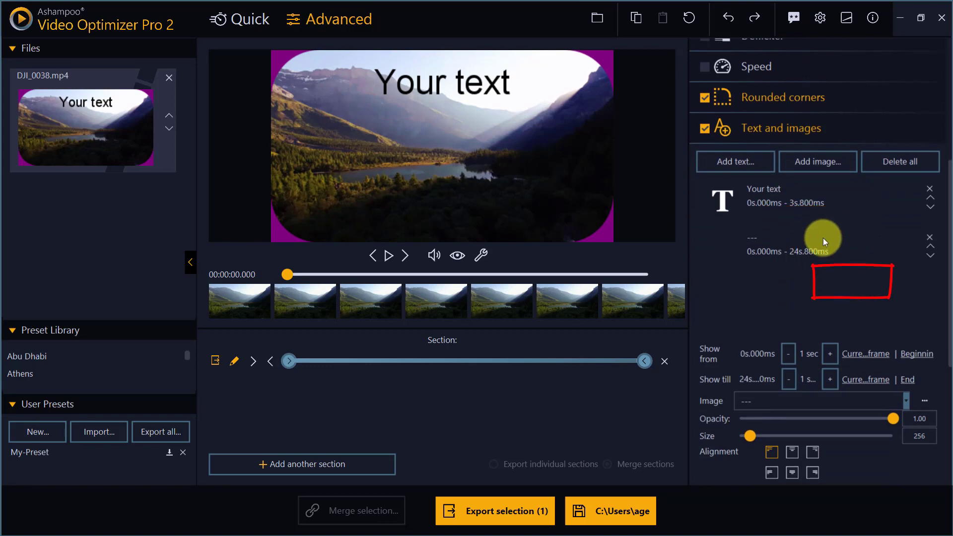
pyautogui.click(923, 402)
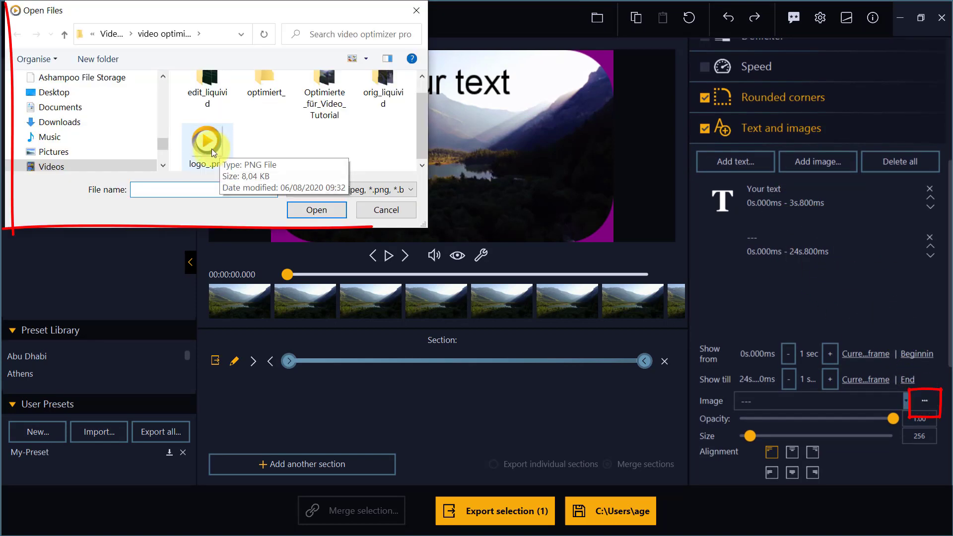
pyautogui.click(208, 148)
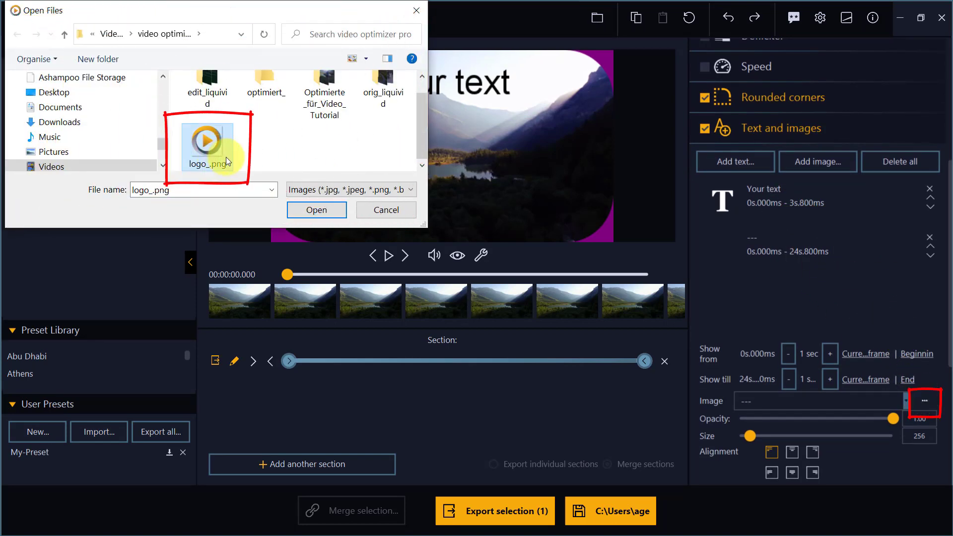
pyautogui.click(315, 209)
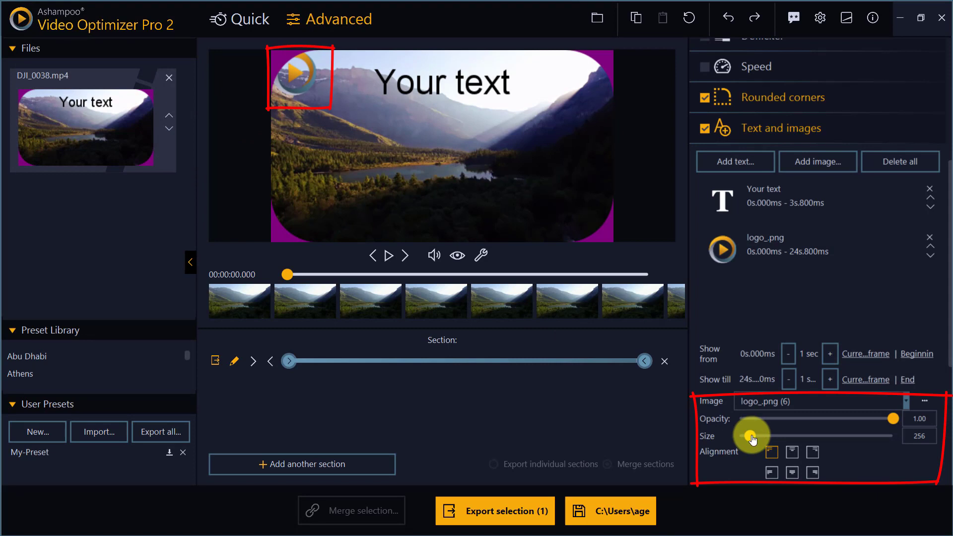
# Enlarge the logo to size 455, centre it, and set opacity to 0.38.
pyautogui.moveTo(751, 436); pyautogui.dragTo(760, 436)
pyautogui.click(792, 472)
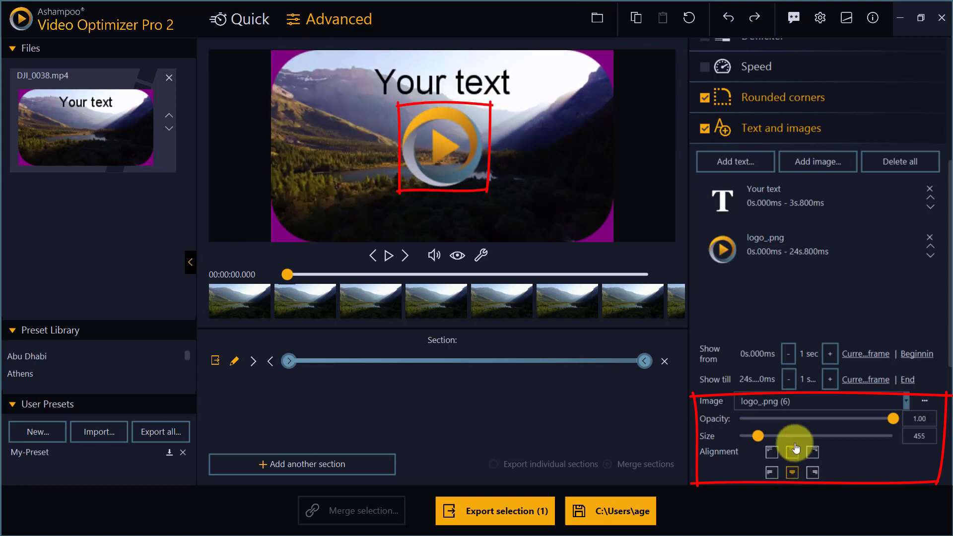
pyautogui.click(795, 420)
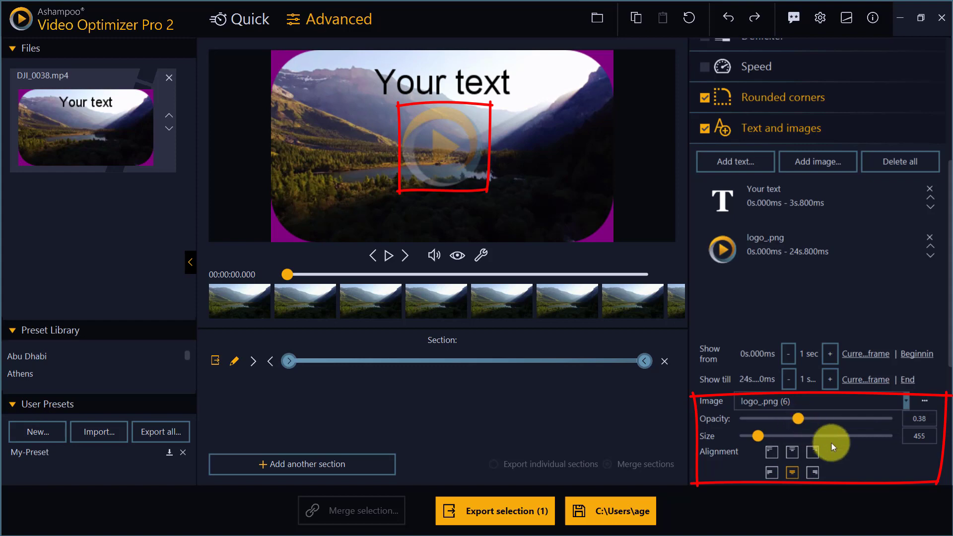
# Collapse the Text and images panel, then briefly expand and collapse the Effect settings.
pyautogui.scroll(3, 850, 456)
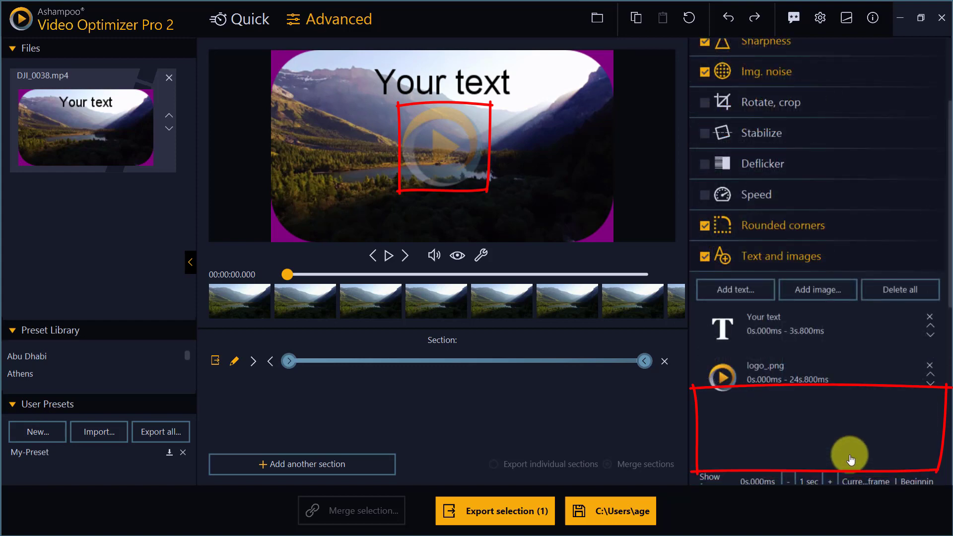
pyautogui.click(754, 256)
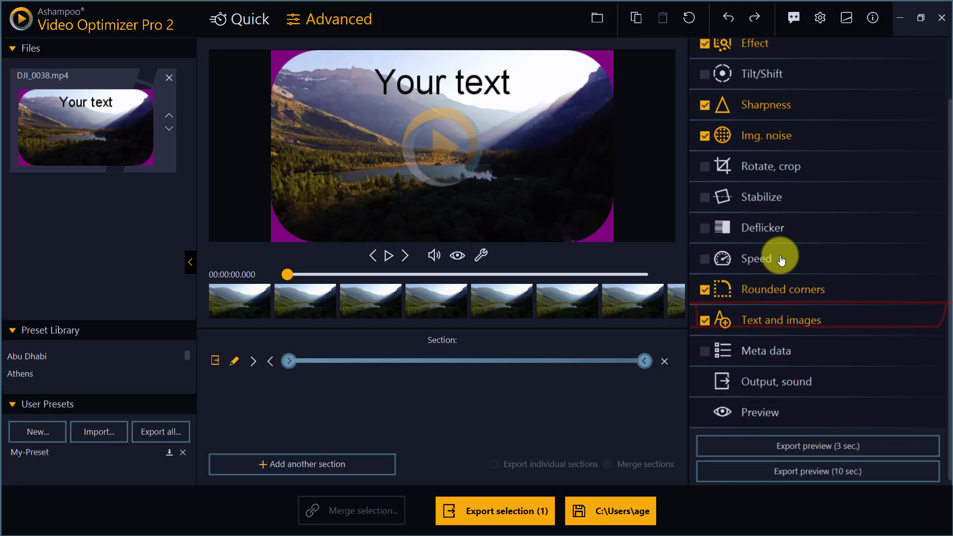
pyautogui.scroll(1, 780, 259)
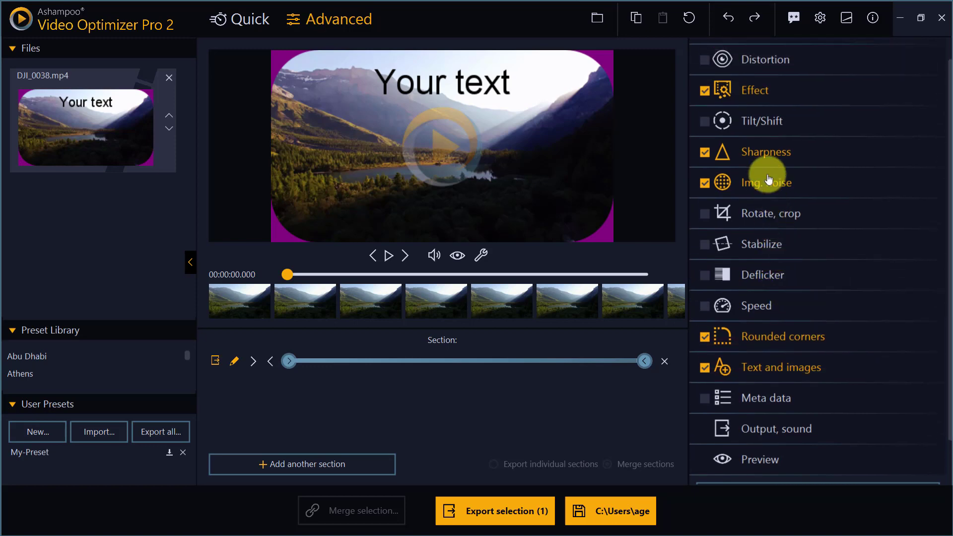
pyautogui.click(755, 97)
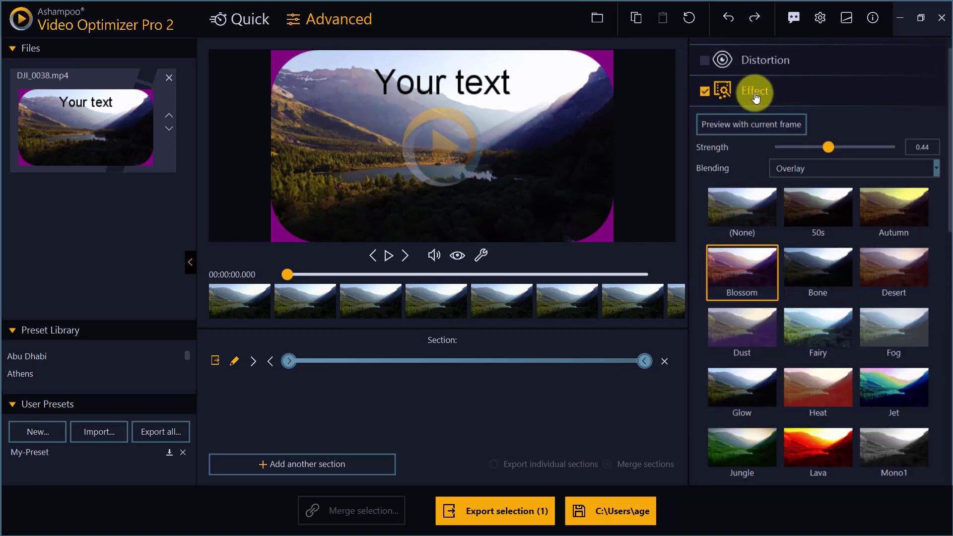
pyautogui.click(755, 95)
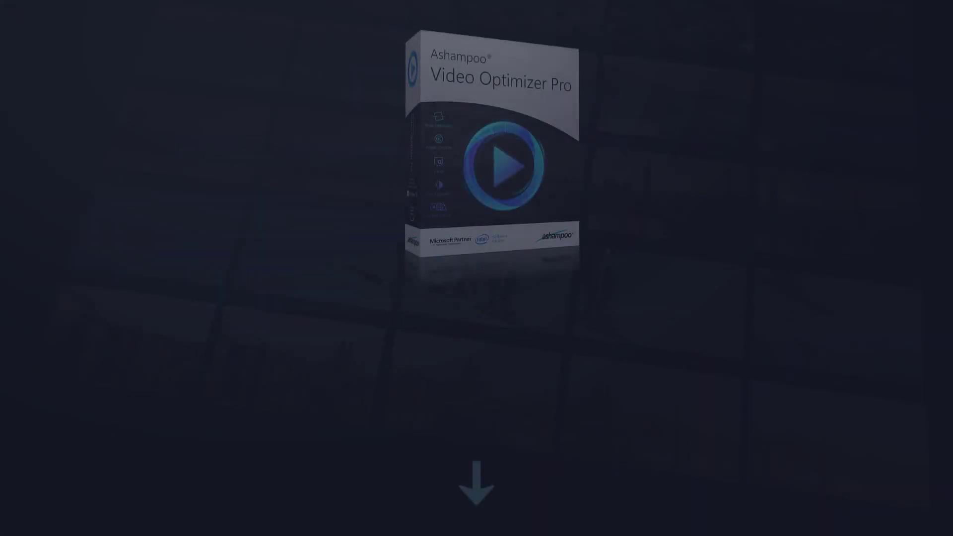